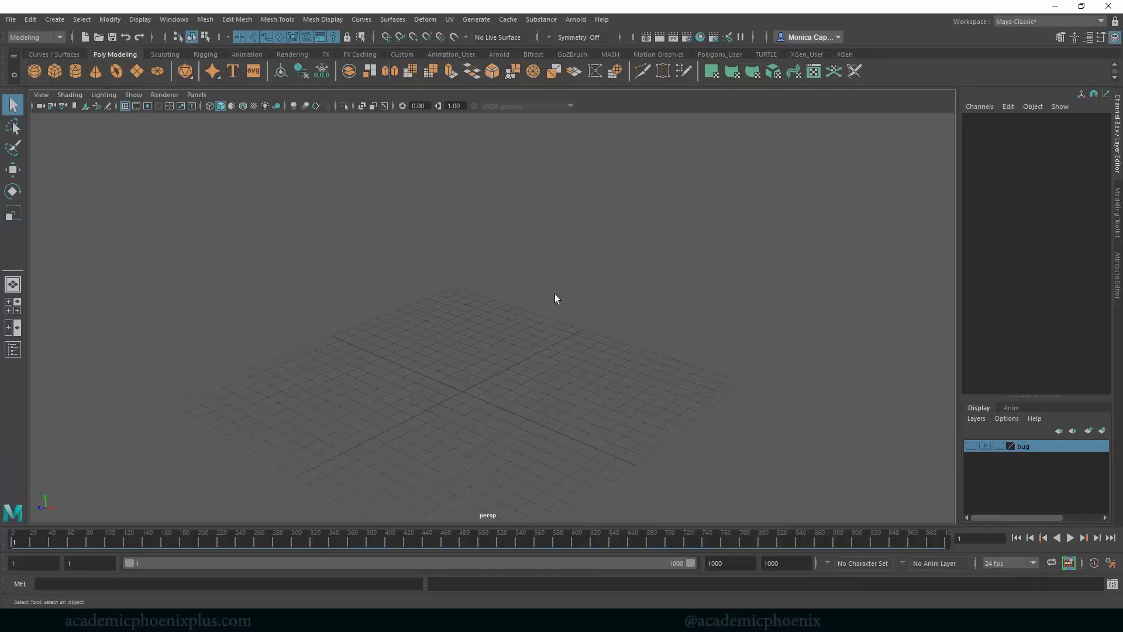
alt+drag(616, 296, 419, 358)
alt+drag(506, 298, 449, 343)
scroll(448, 328, up, 5)
alt+drag(527, 317, 462, 325)
alt+middle_drag(462, 324, 501, 272)
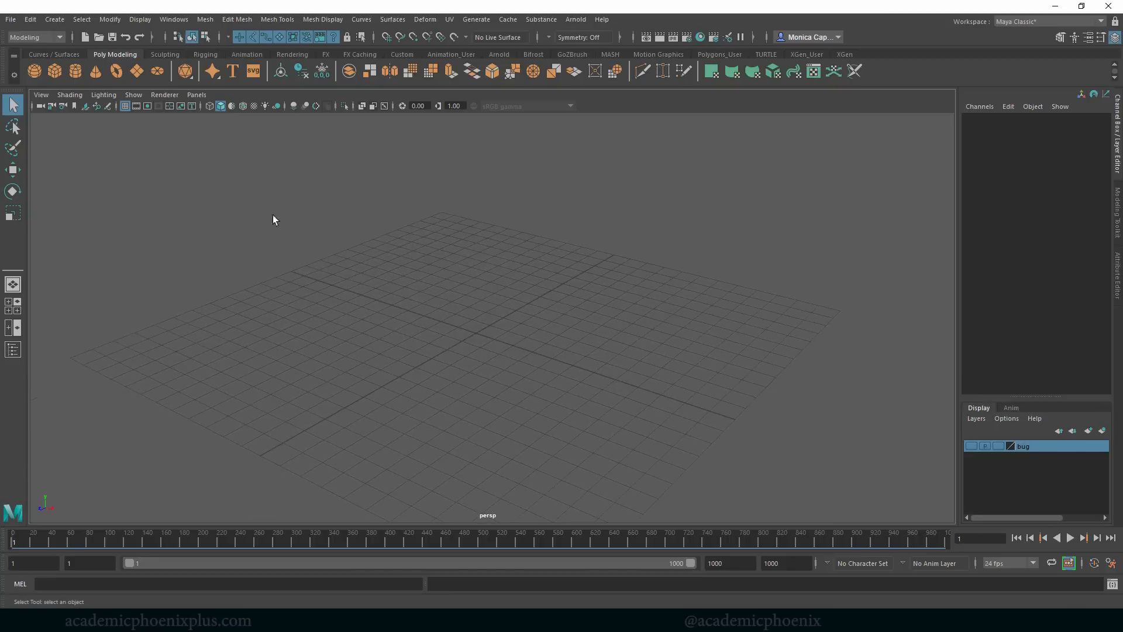
- Switch to the FX menu set and reset the nParticle Tool's settings to their defaults
click(60, 39)
click(44, 86)
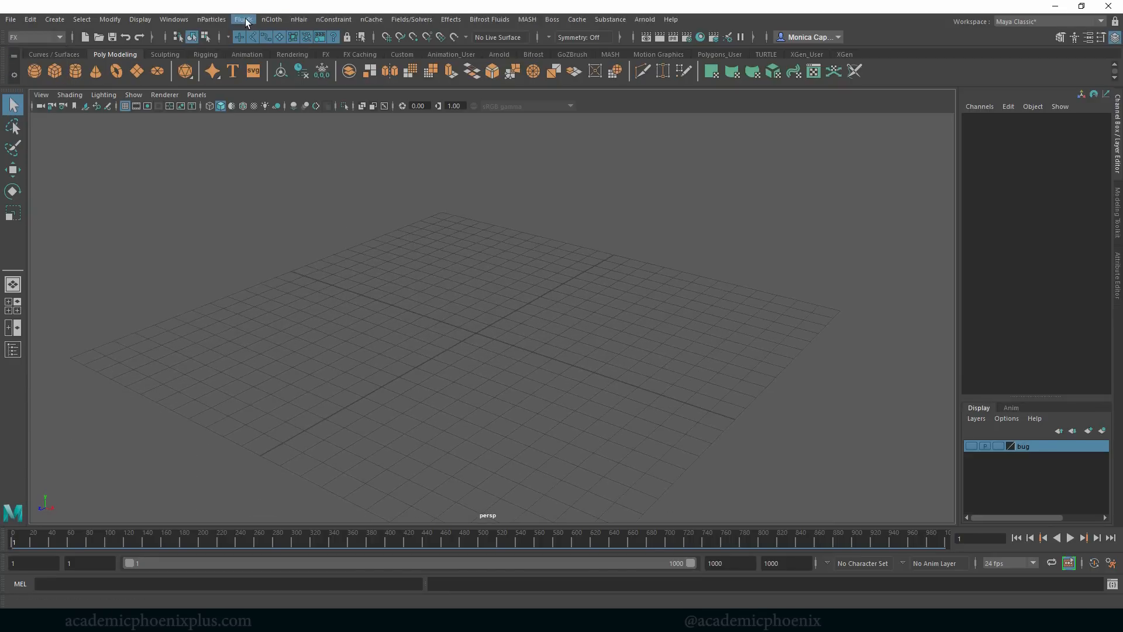
click(211, 19)
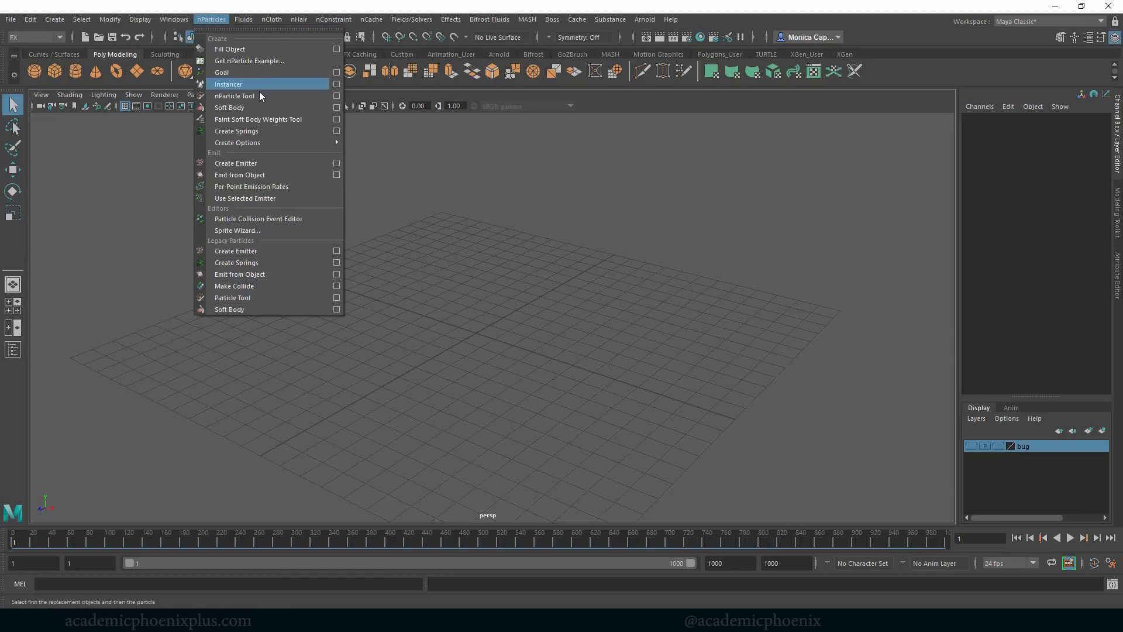
click(337, 95)
click(332, 137)
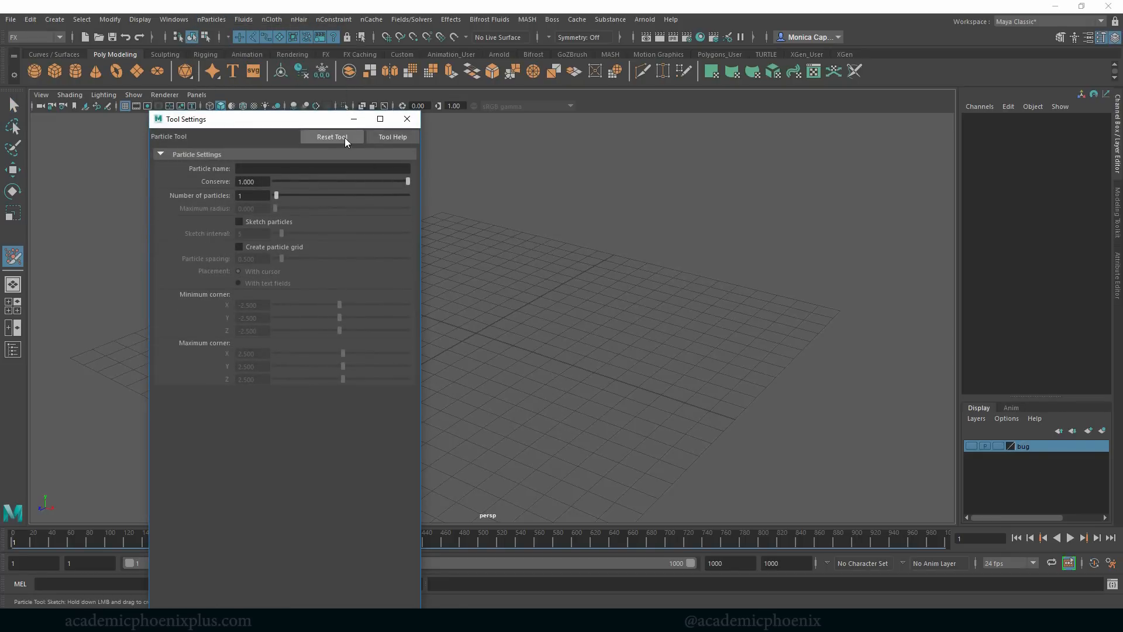
drag(275, 119, 141, 119)
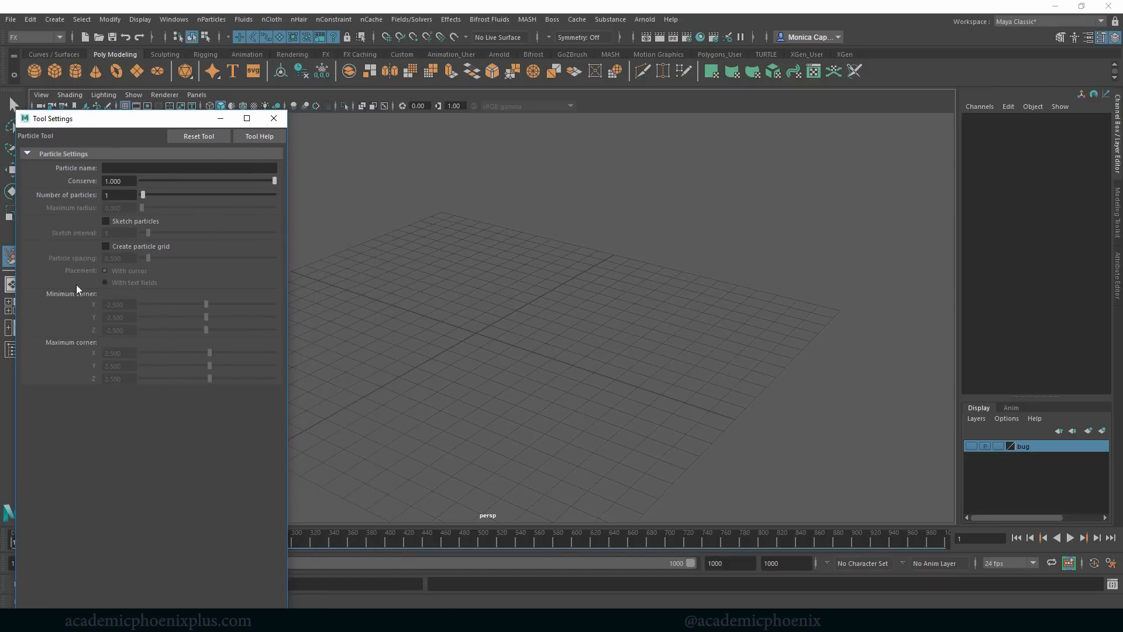
- Create eight individually placed particles scattered across the grid and show them deselected in wireframe display
click(506, 298)
click(646, 325)
click(486, 427)
click(346, 401)
click(369, 314)
click(462, 316)
click(498, 370)
click(619, 293)
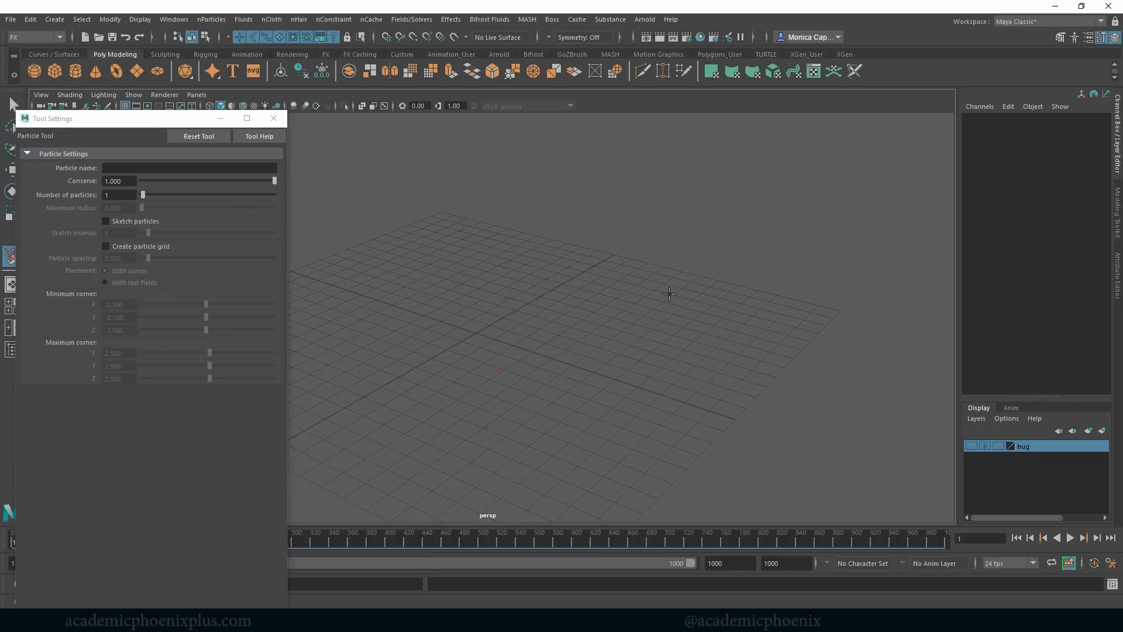
key(Return)
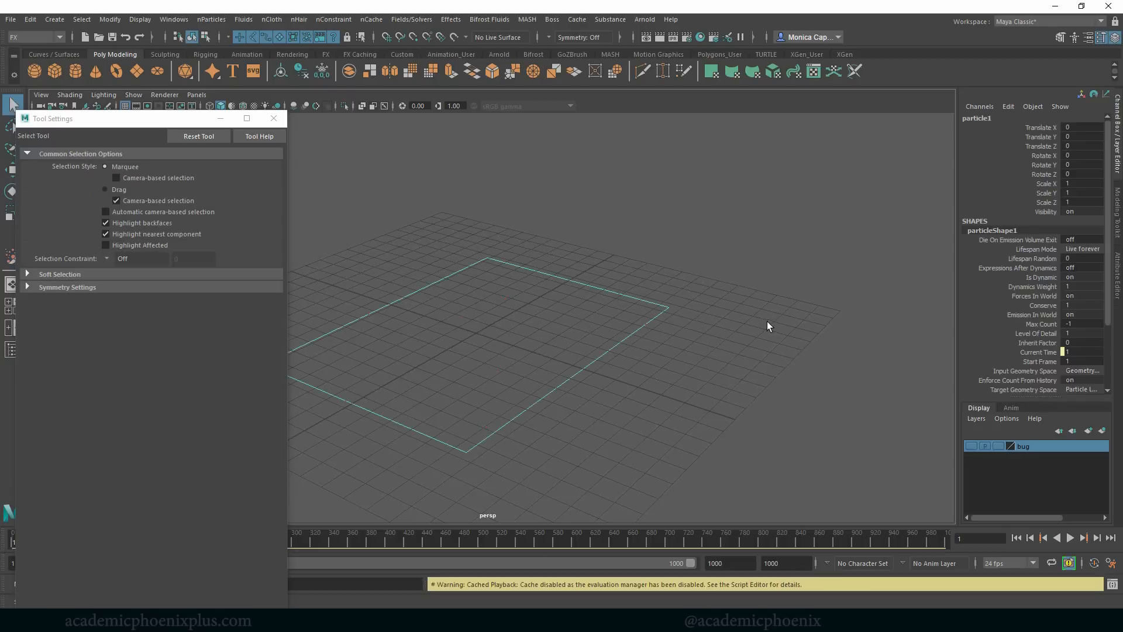
alt+drag(584, 351, 546, 359)
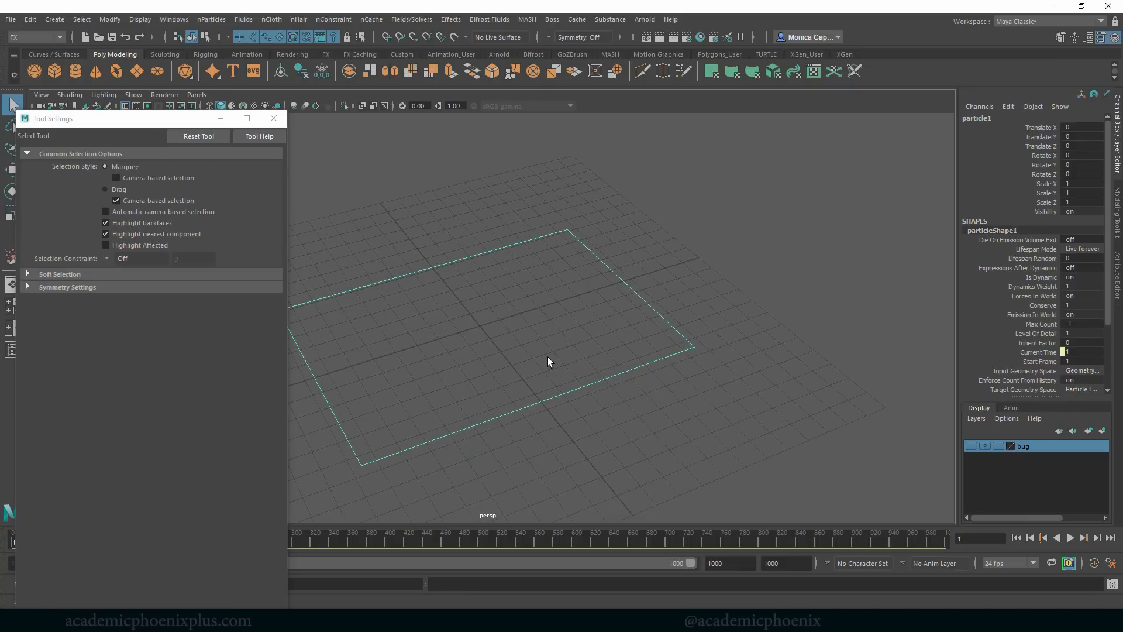
key(4)
alt+drag(580, 336, 603, 332)
alt+middle_drag(619, 313, 589, 334)
click(421, 296)
- Open the Outliner and delete the particle1 object from the scene
drag(107, 110, 256, 107)
click(11, 327)
key(space)
click(167, 19)
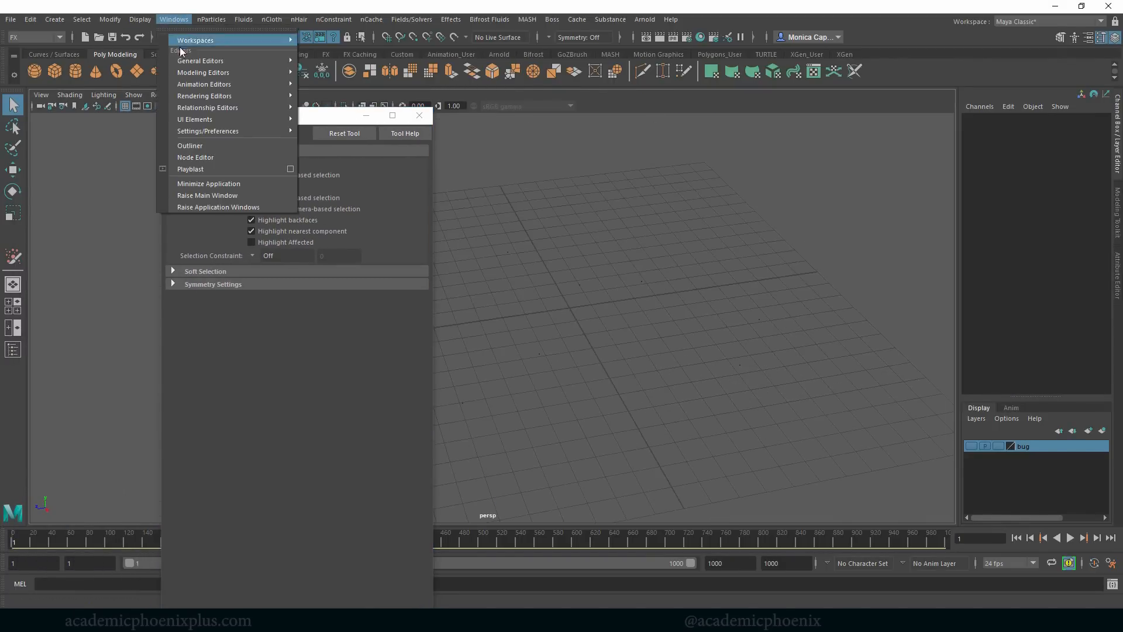
click(223, 143)
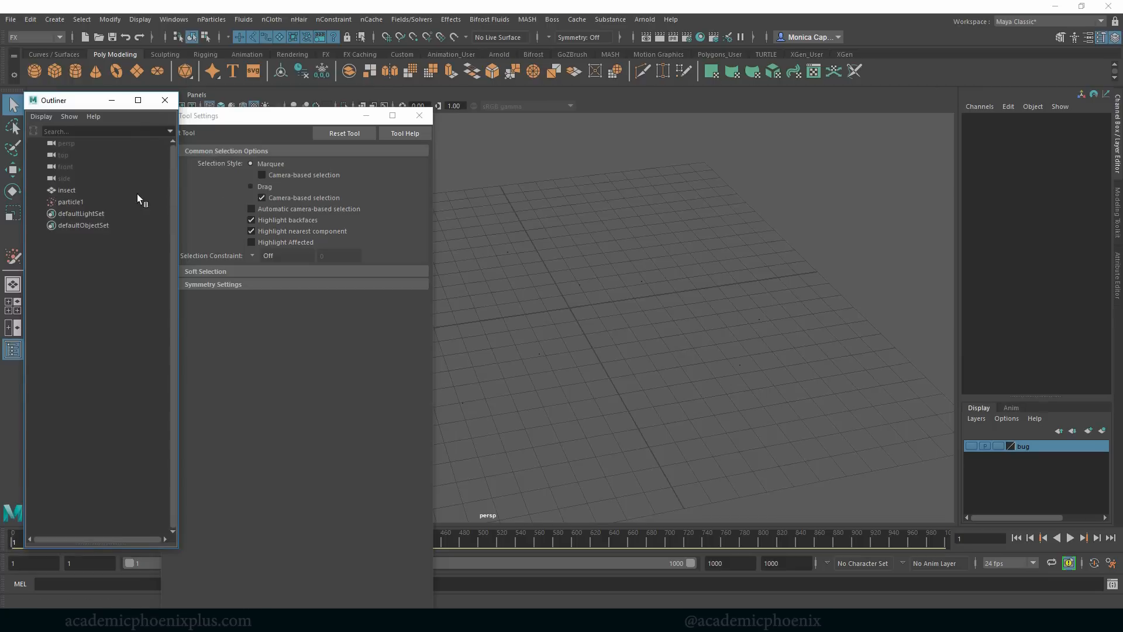
click(67, 203)
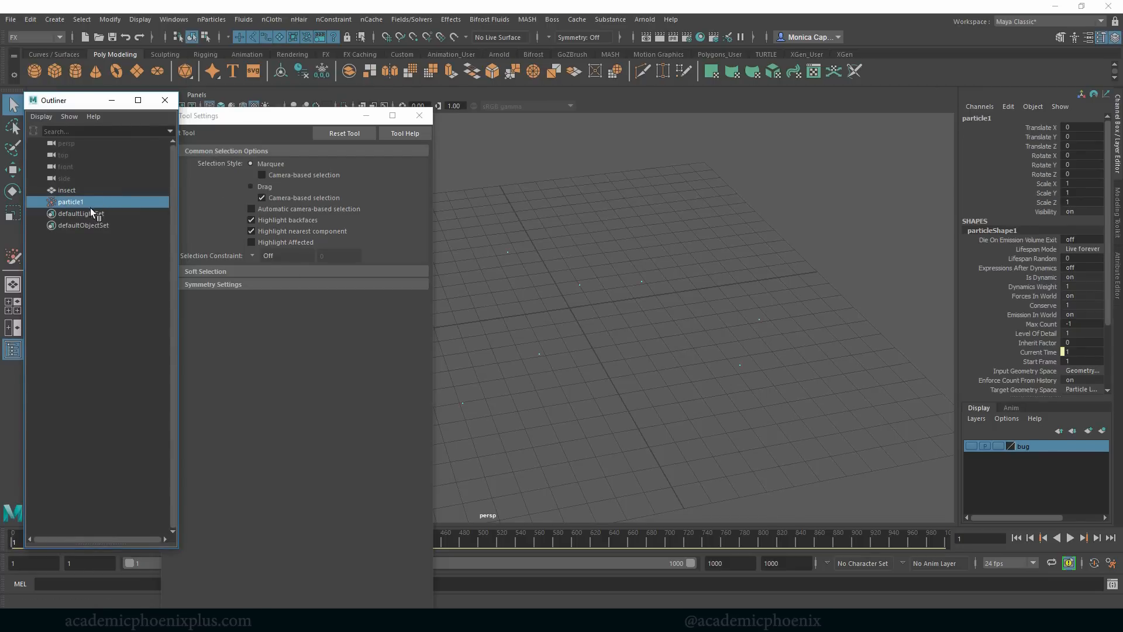
key(Delete)
drag(112, 105, 191, 116)
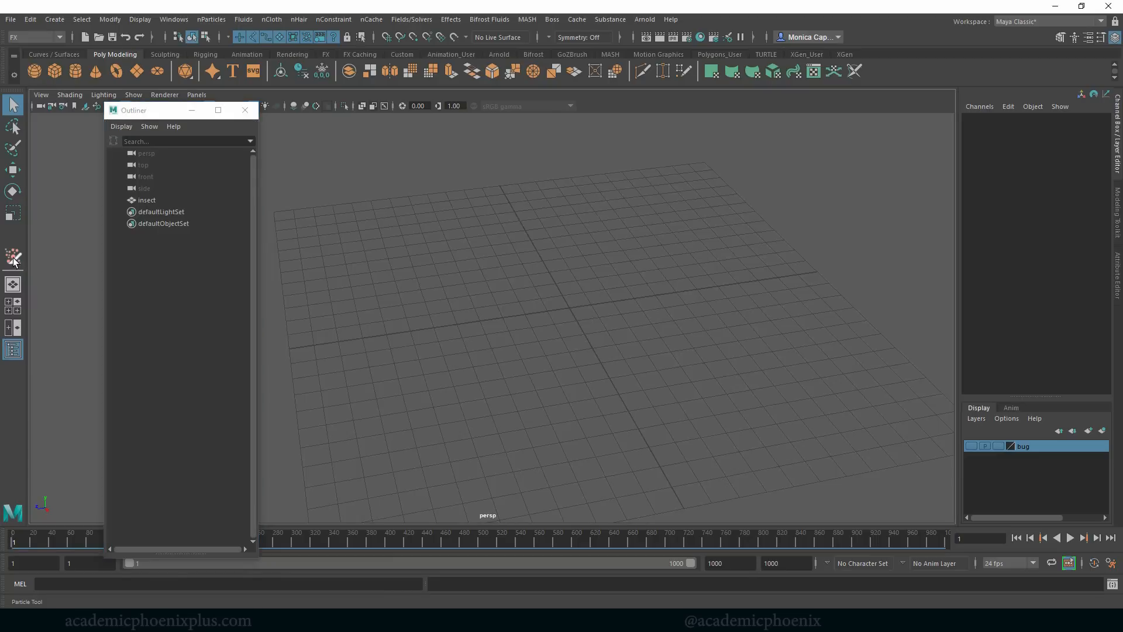
- Enable Sketch particles for the Particle Tool, sketch an S-shaped particle trail across the grid, and delete it after viewing
double_click(13, 258)
drag(286, 122, 242, 117)
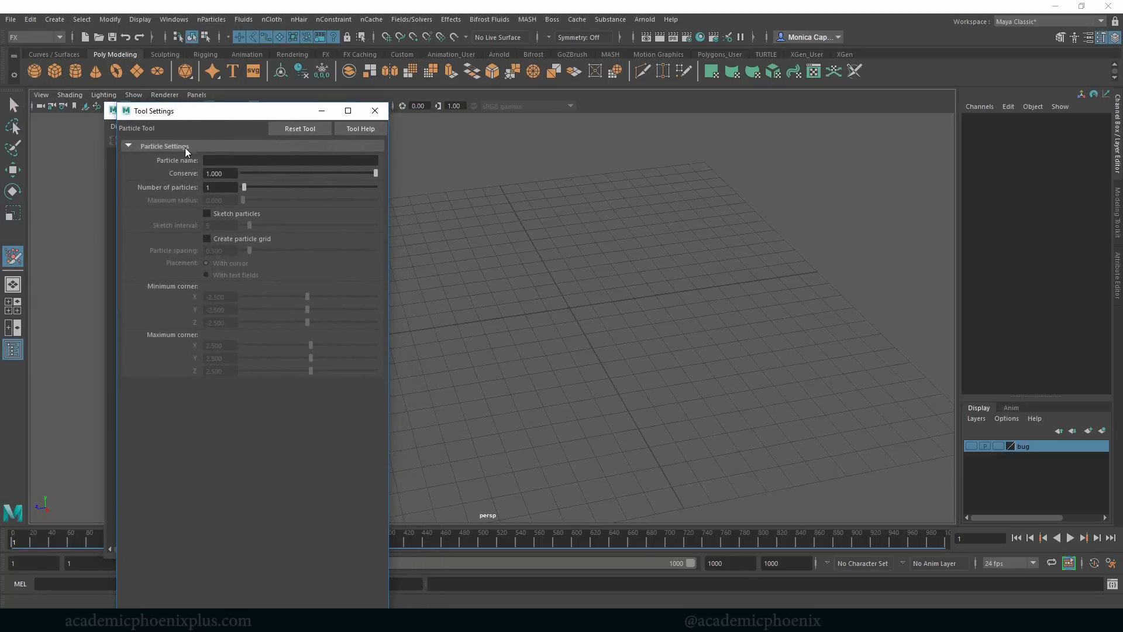
click(240, 214)
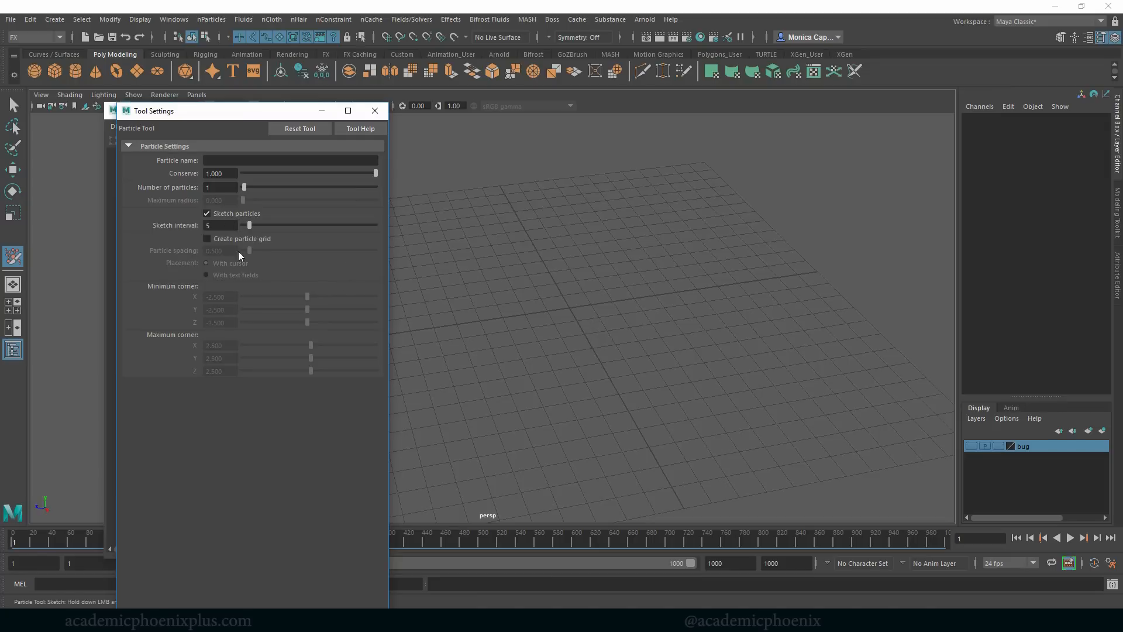
mouse_move(492, 275)
mouse_down()
mouse_move(719, 267)
mouse_move(471, 343)
mouse_move(674, 379)
mouse_up()
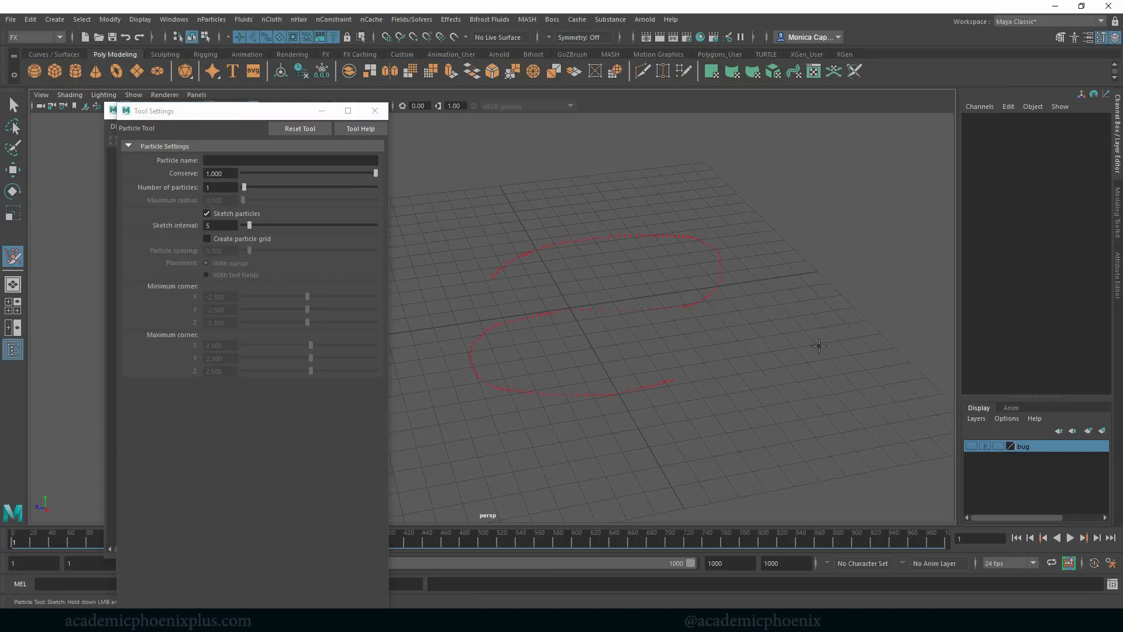
key(q)
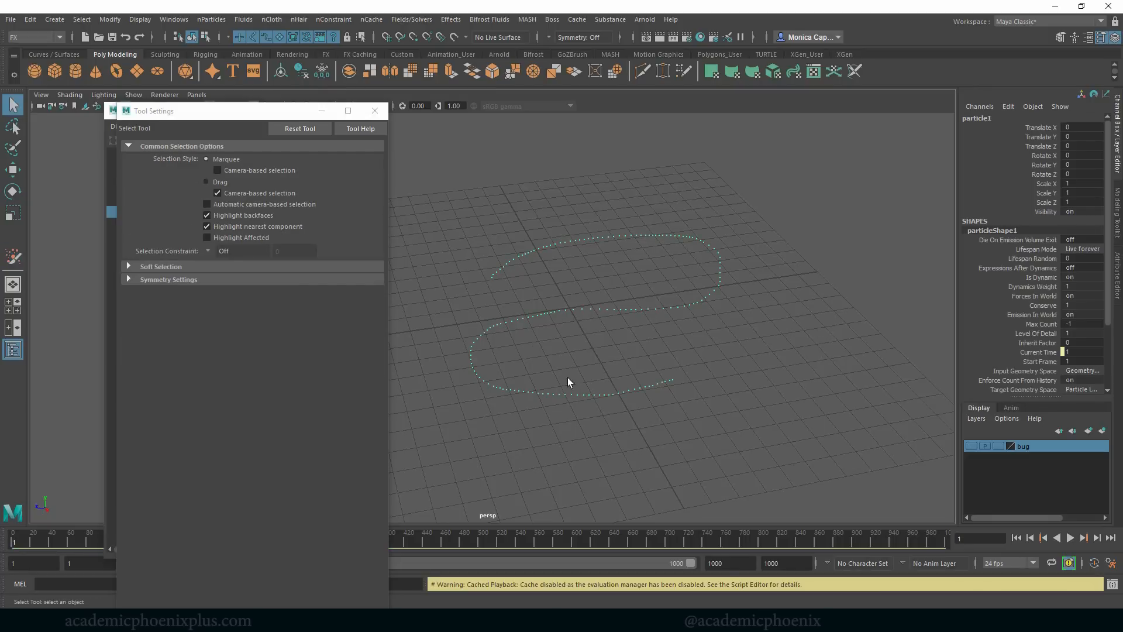
drag(221, 111, 268, 198)
alt+right_drag(624, 303, 872, 346)
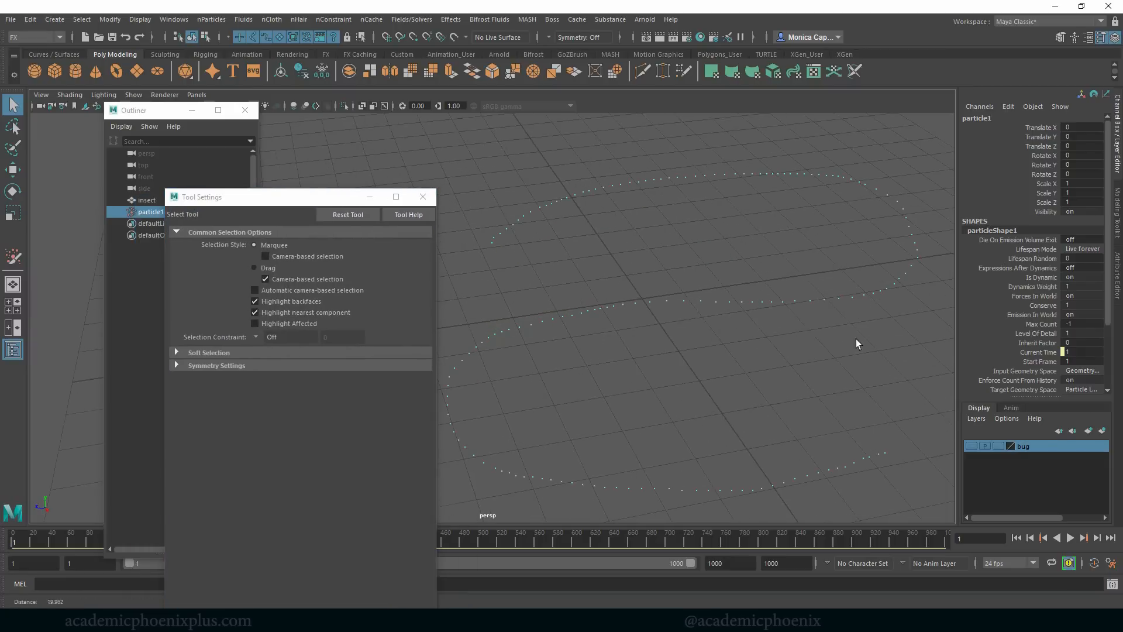
click(141, 212)
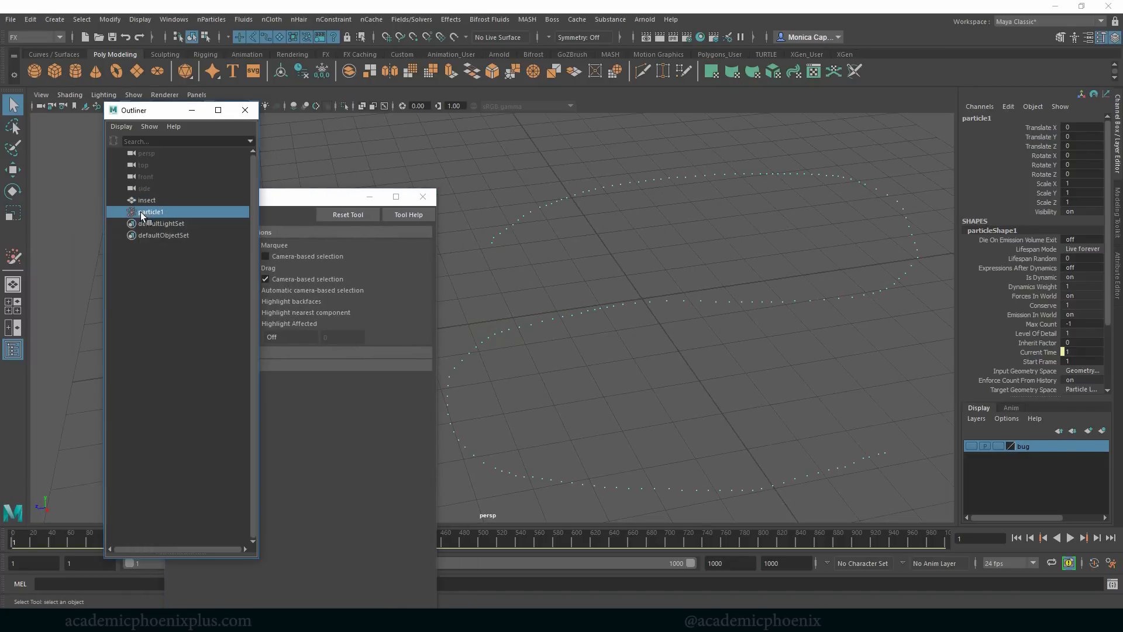
key(Delete)
- Set the sketch interval to 24, sketch a sparser S-shaped particle trail on the grid, and delete it
double_click(13, 257)
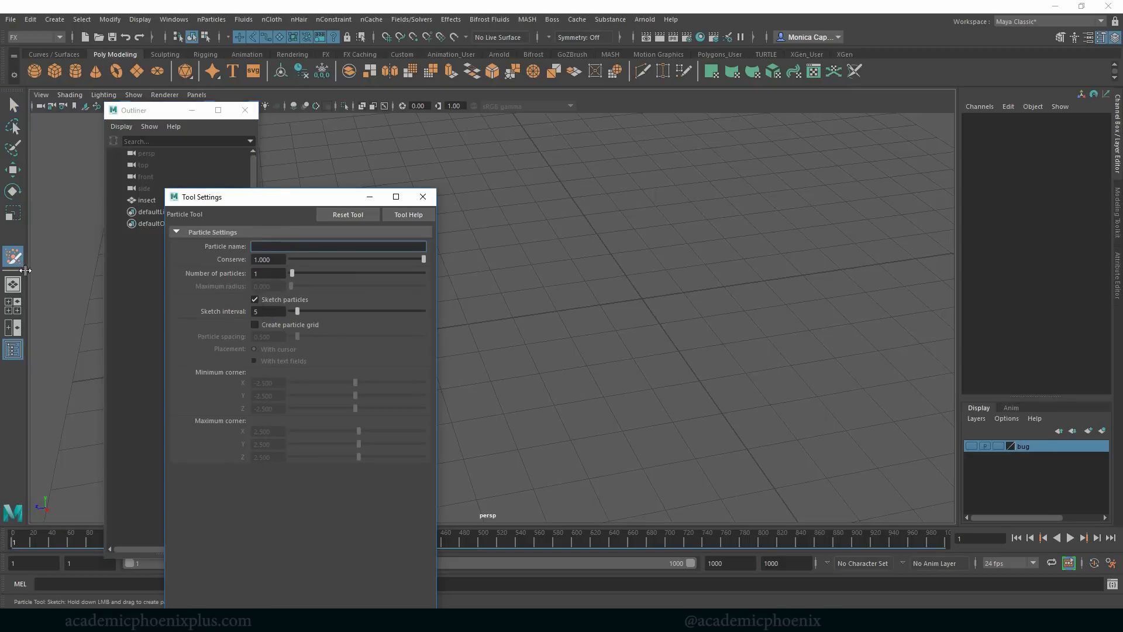
click(262, 313)
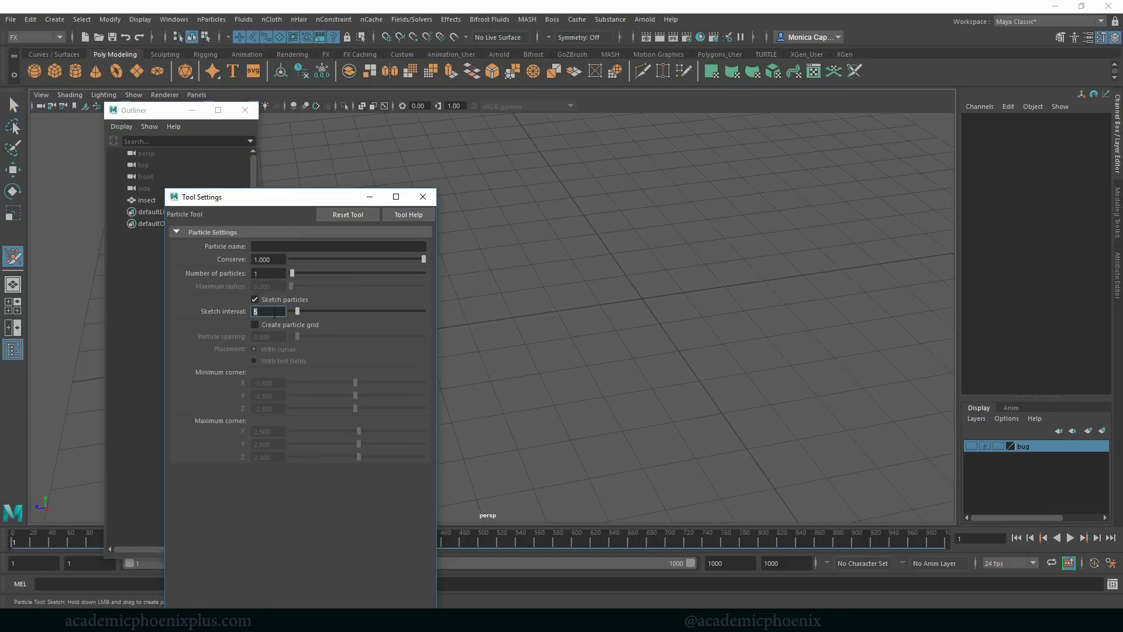
alt+right_drag(666, 265, 491, 248)
alt+middle_drag(491, 248, 504, 280)
mouse_move(503, 286)
mouse_down()
mouse_move(727, 251)
mouse_move(553, 389)
mouse_move(788, 360)
mouse_up()
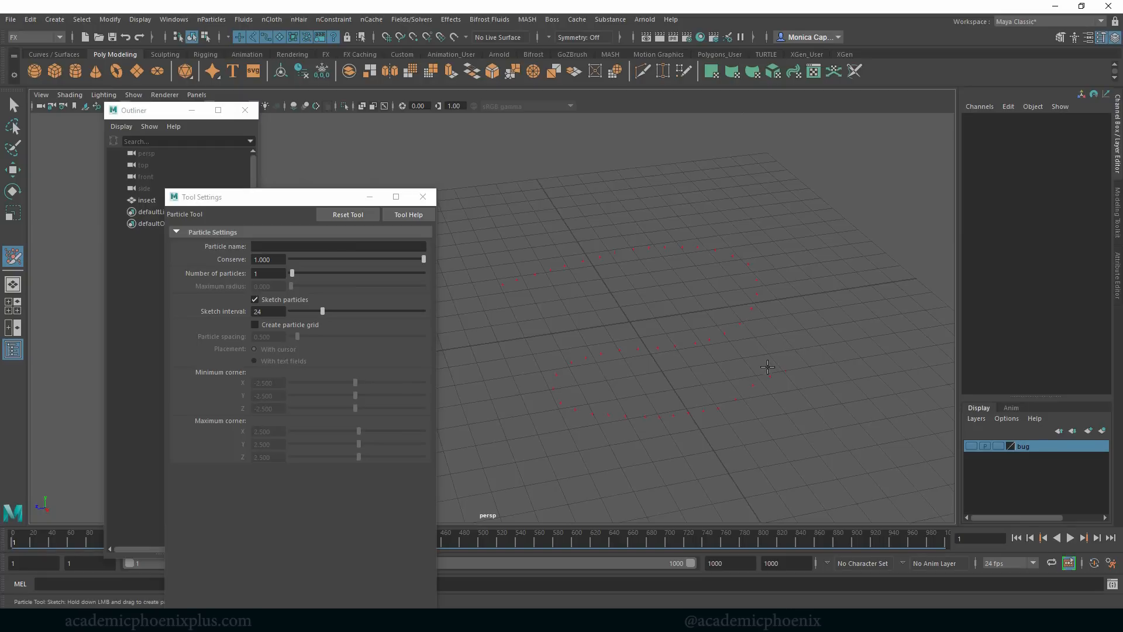
key(Return)
key(Delete)
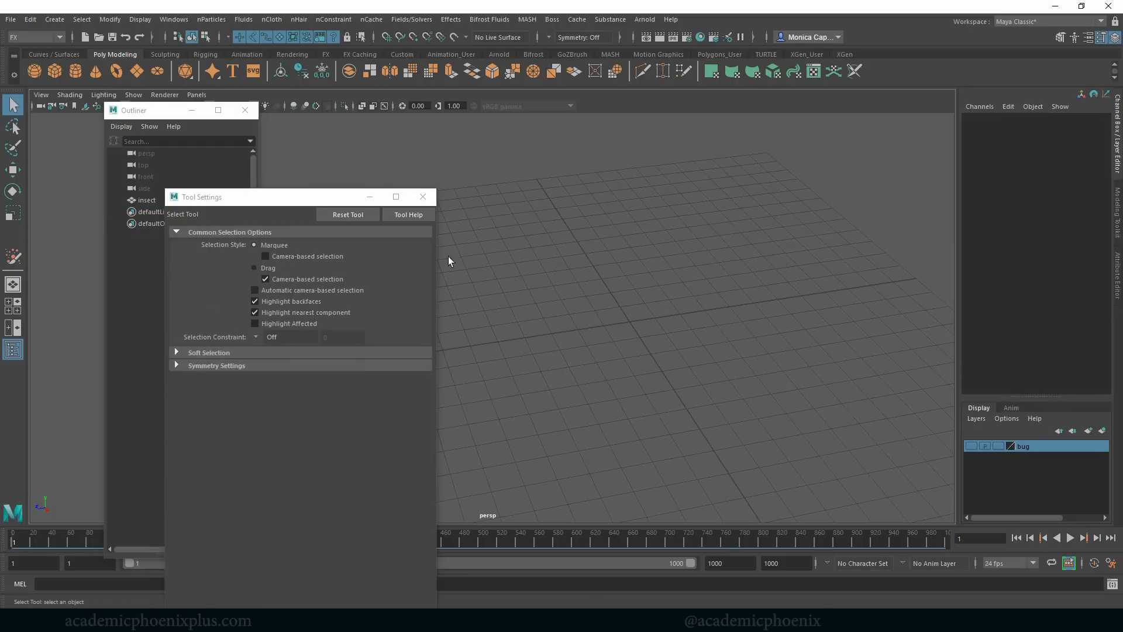
- Enable Create particle grid, place a rectangular particle grid with cursor-picked opposite corners at 0.500 spacing, and delete it after viewing
drag(277, 204, 296, 184)
click(13, 257)
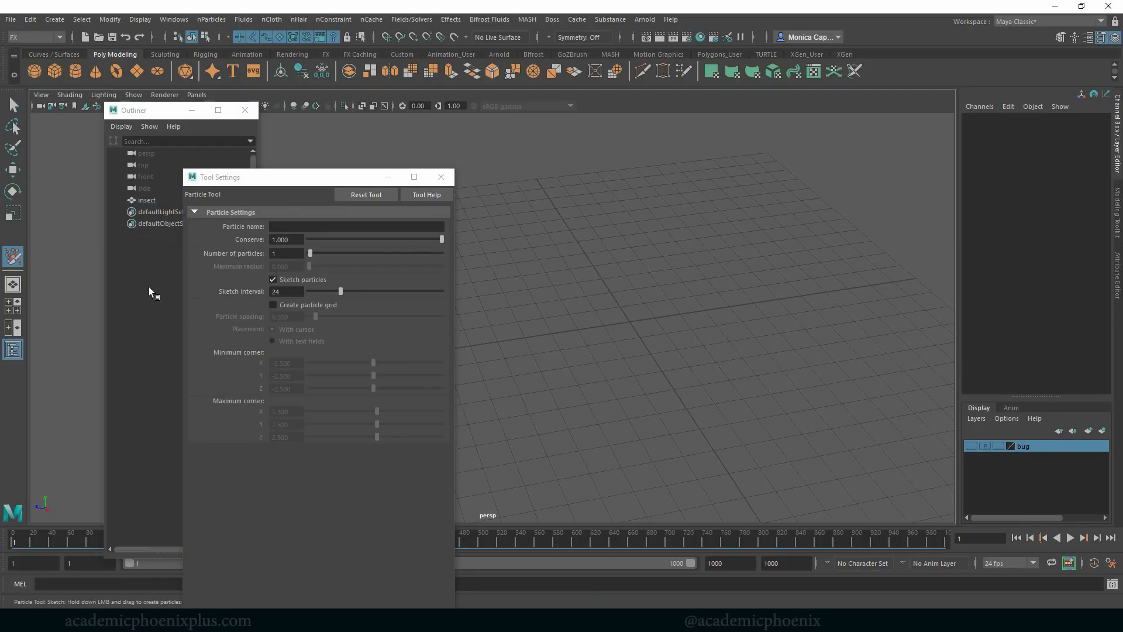
click(310, 305)
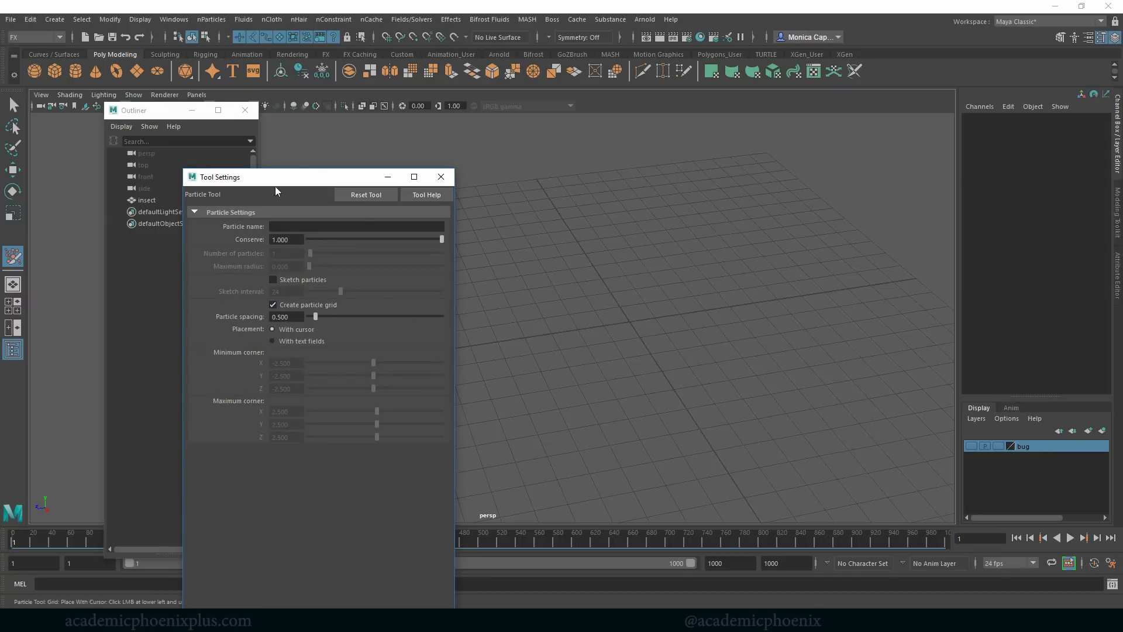
drag(315, 172, 263, 155)
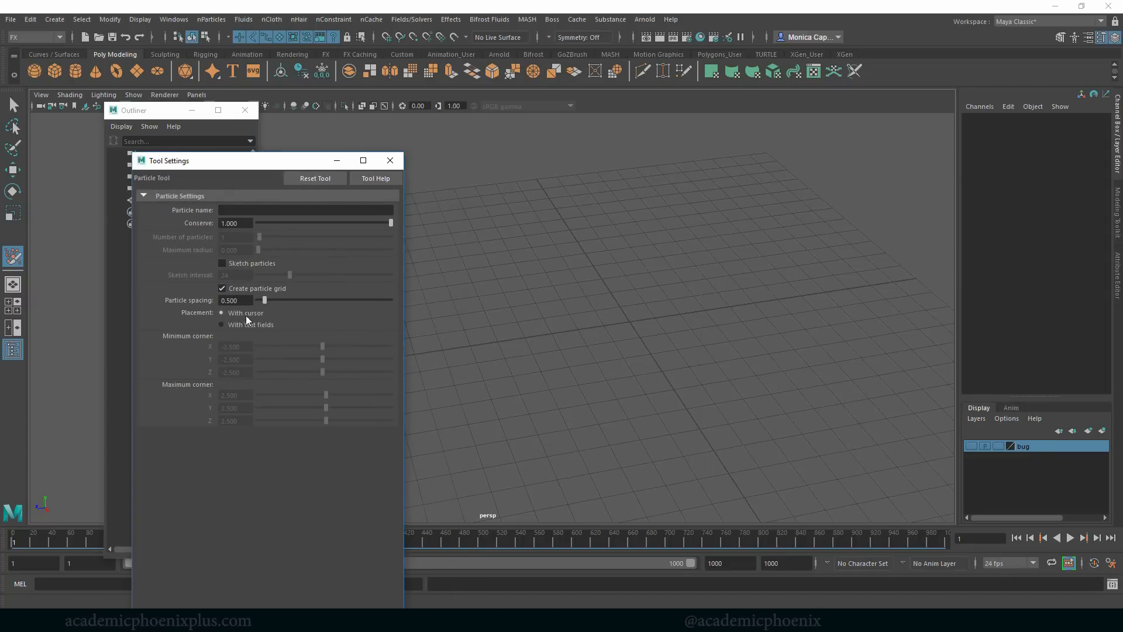
click(473, 254)
click(822, 343)
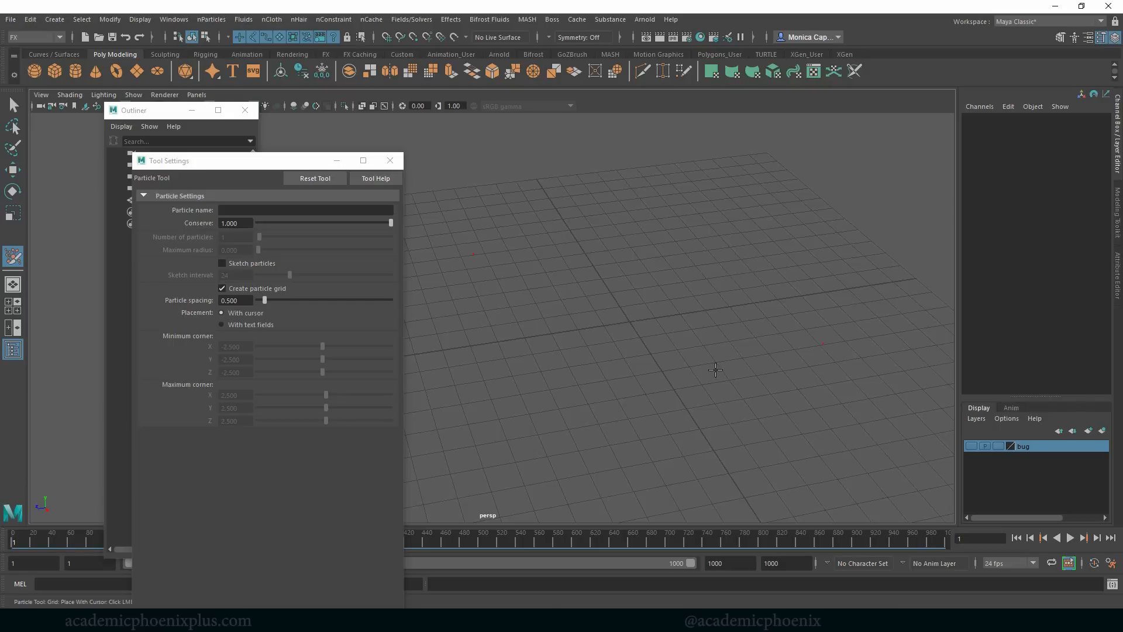
key(Return)
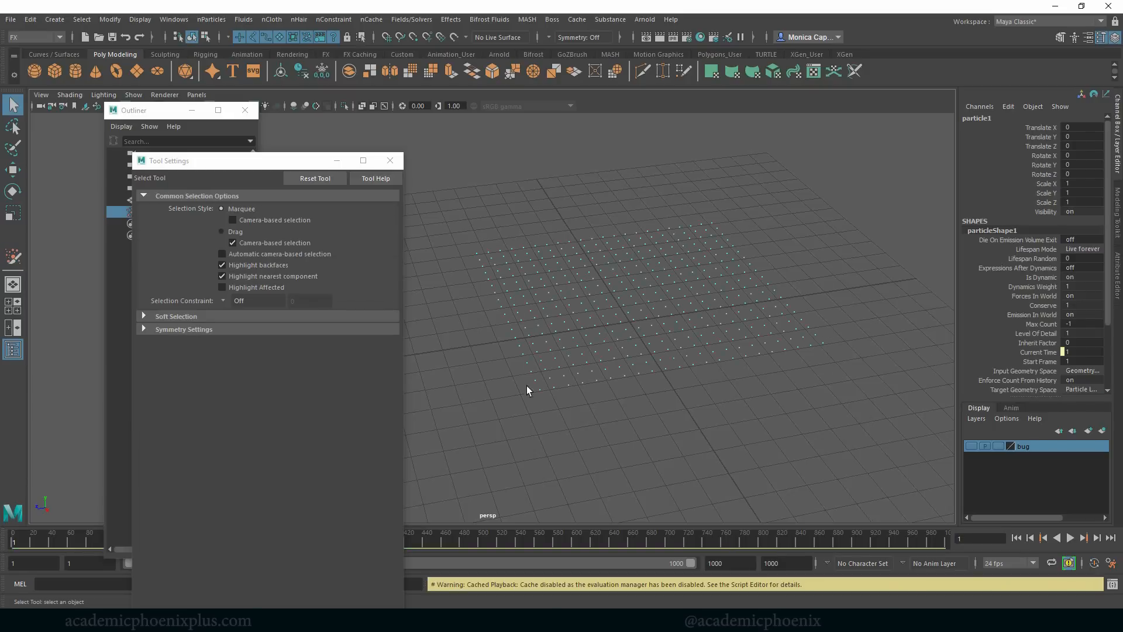
alt+drag(714, 393, 697, 408)
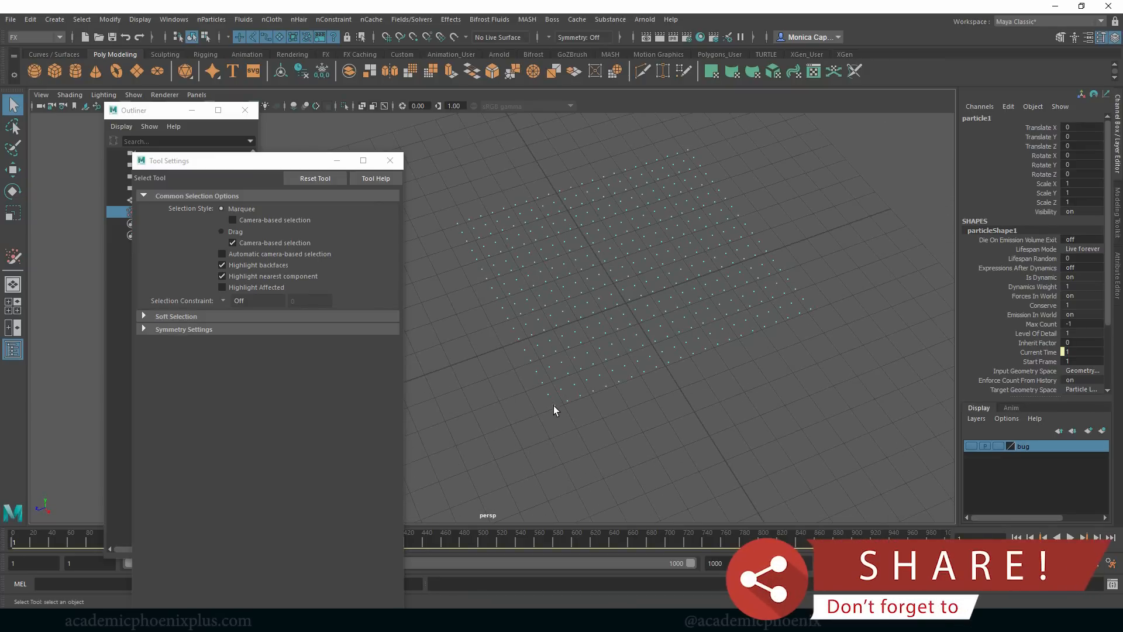
alt+drag(782, 281, 782, 328)
key(Delete)
- Set the particle spacing to 3, place a wider-spaced particle grid between two opposite corners, and delete it
click(14, 258)
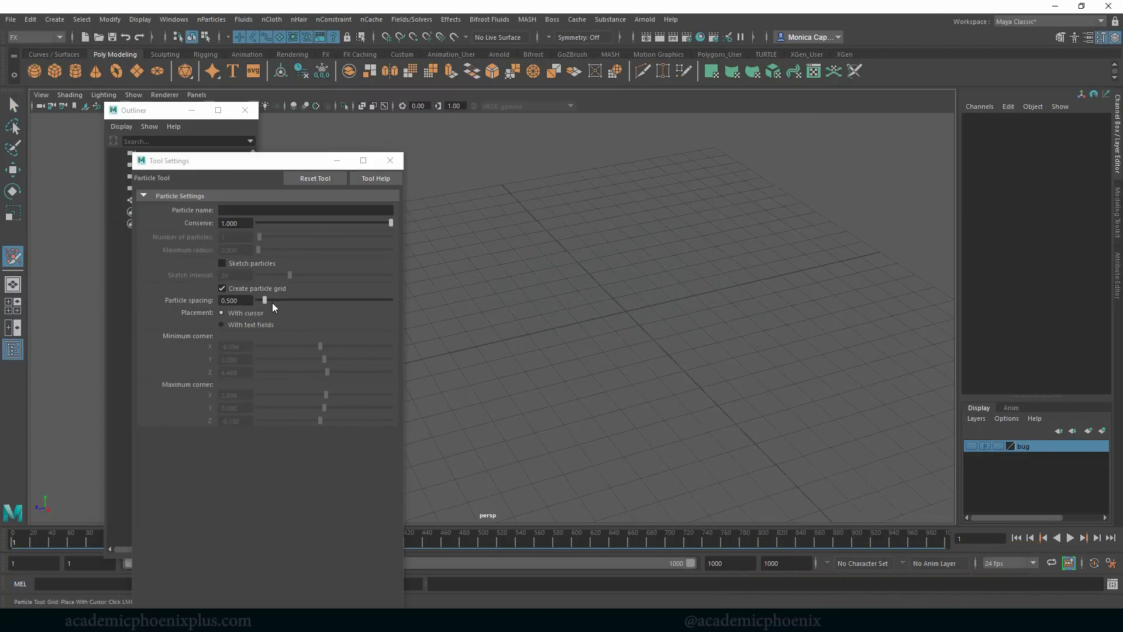
drag(266, 300, 286, 299)
click(241, 301)
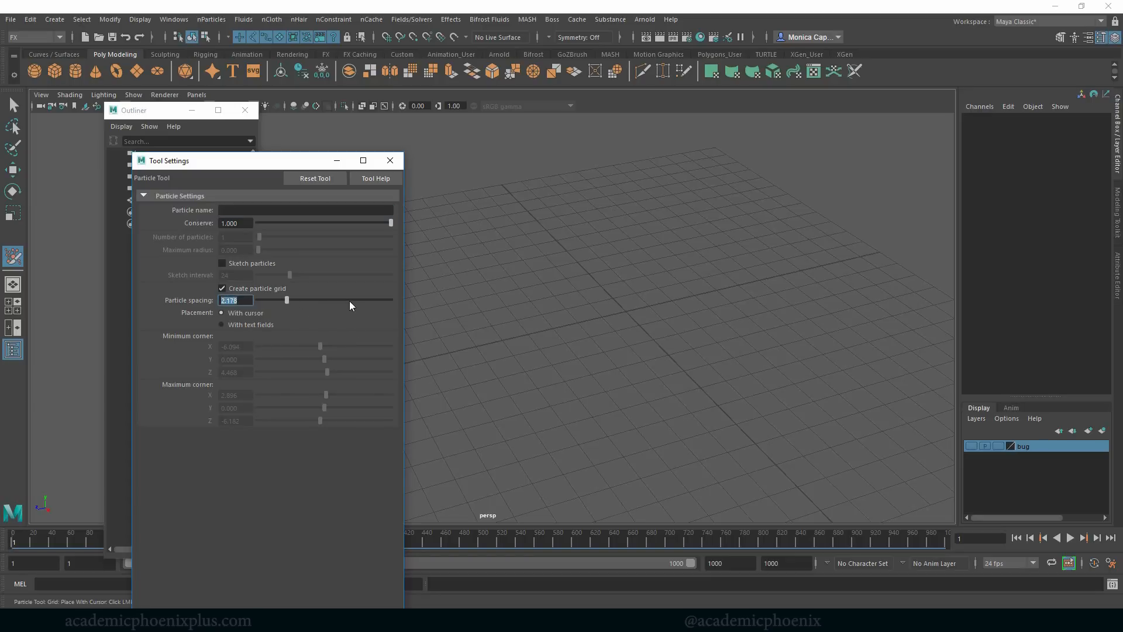
text(3)
key(Return)
click(470, 258)
click(749, 329)
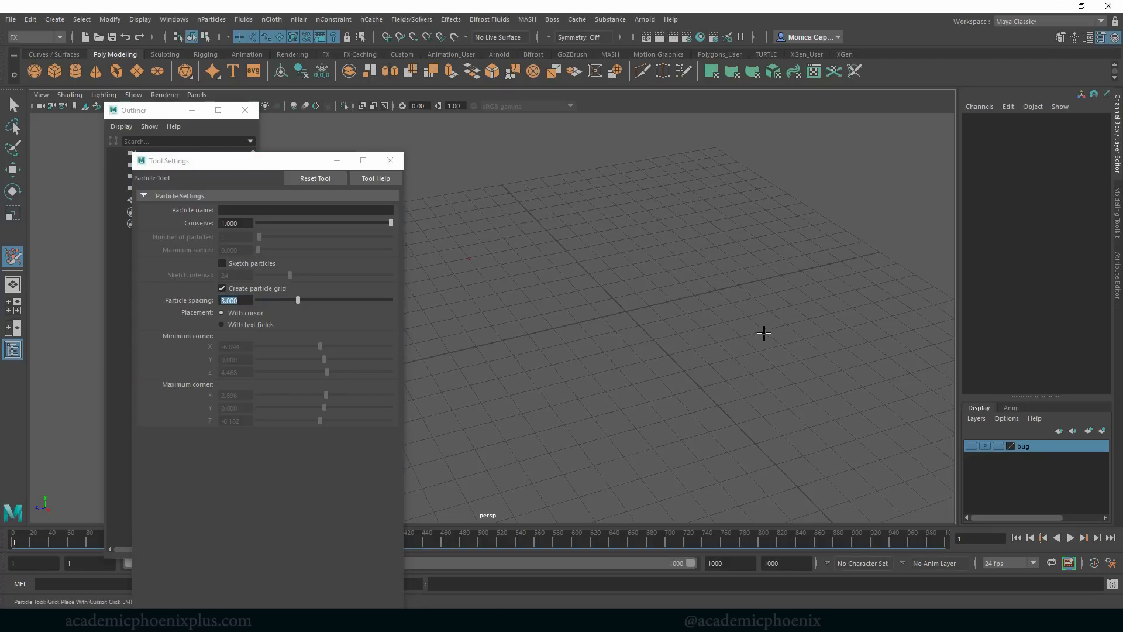
key(Return)
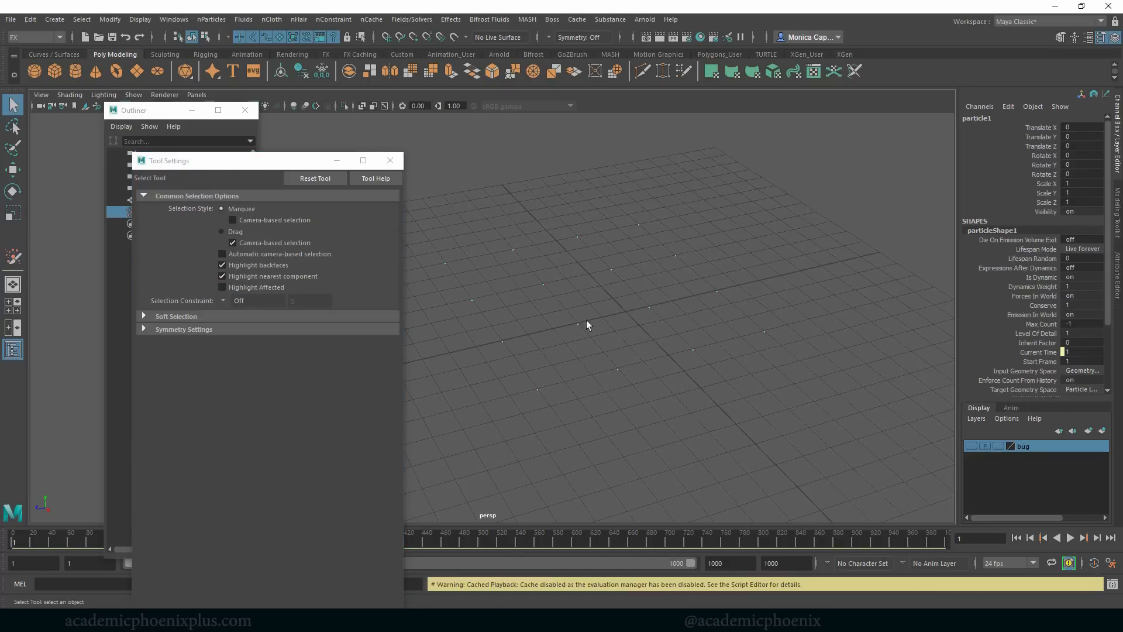
alt+drag(486, 317, 500, 349)
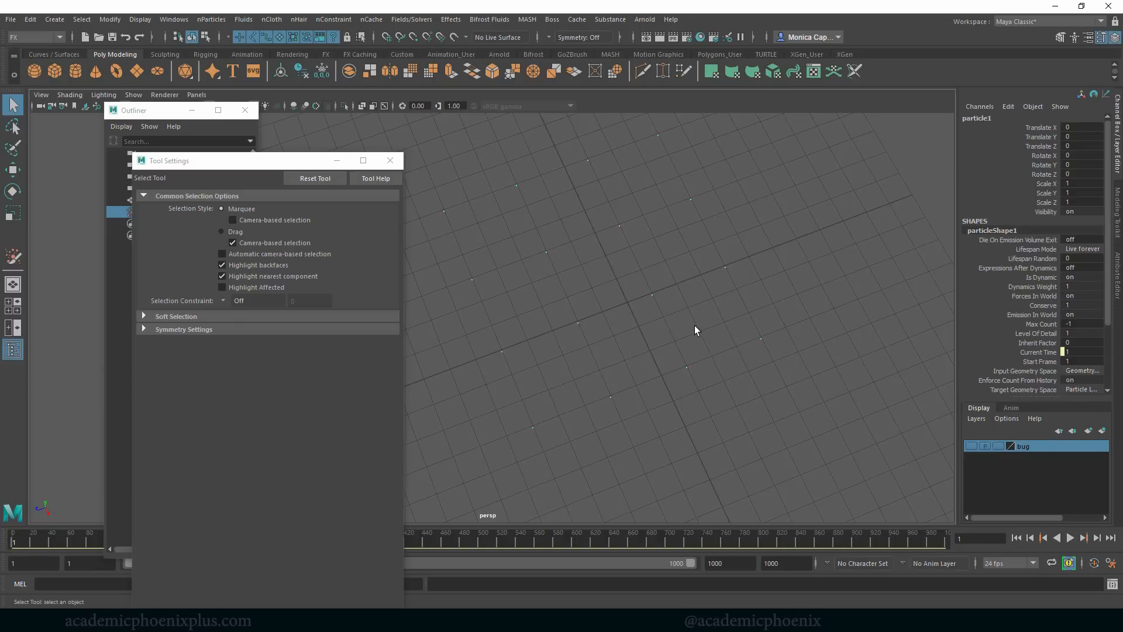
key(Delete)
- Reopen the Particle Tool settings, switch the grid placement to With text fields, and reset the tool to its defaults
click(184, 115)
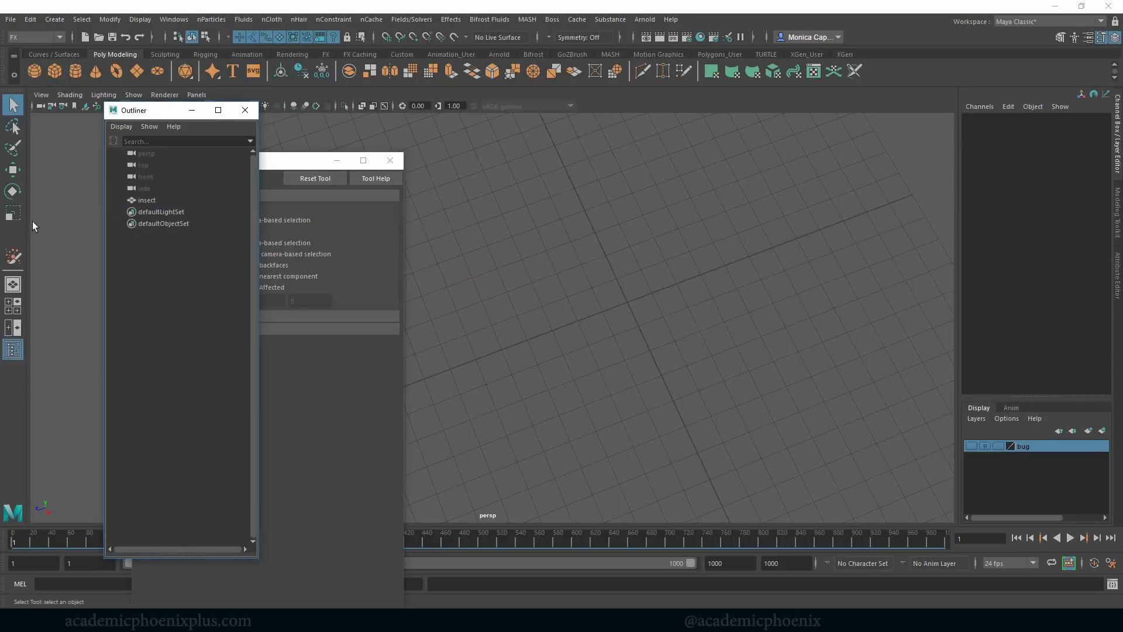
double_click(19, 255)
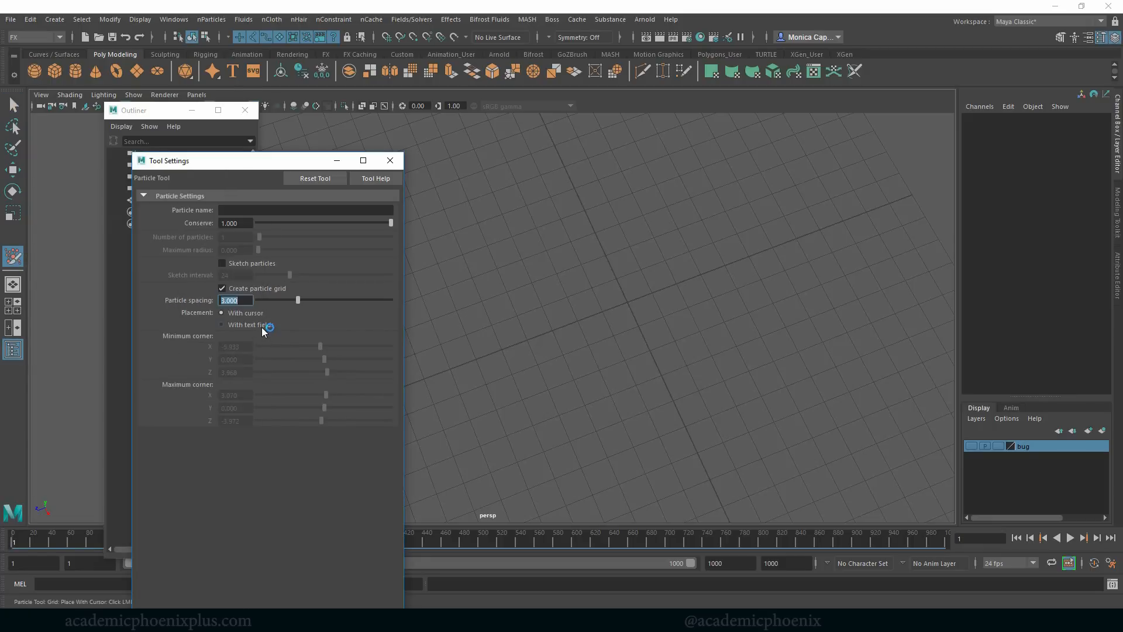
click(246, 325)
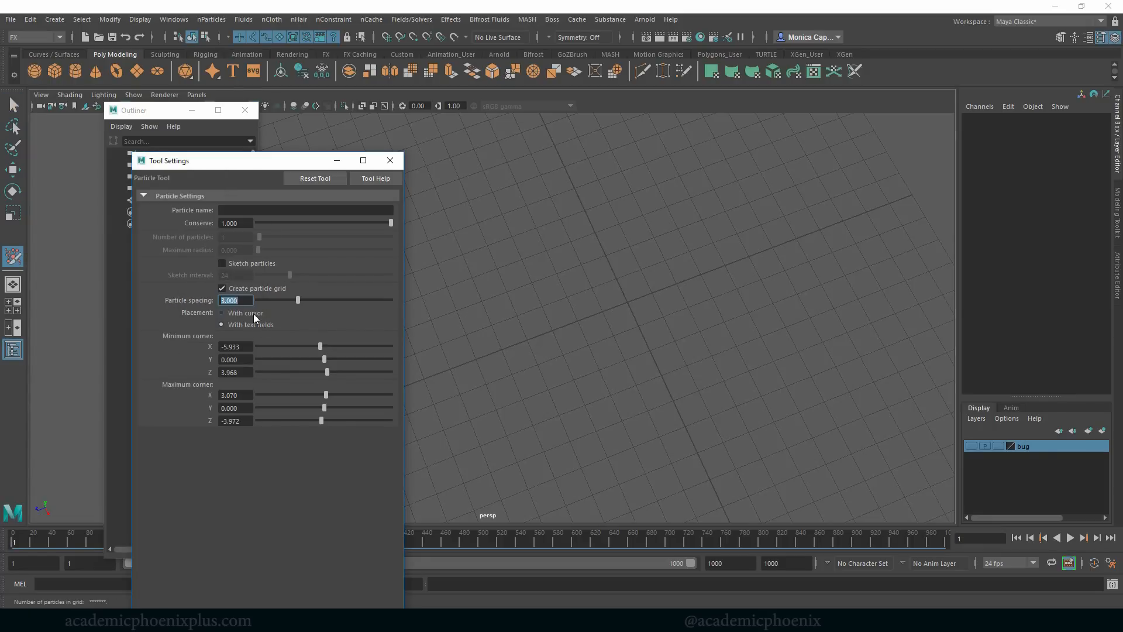
key(Tab)
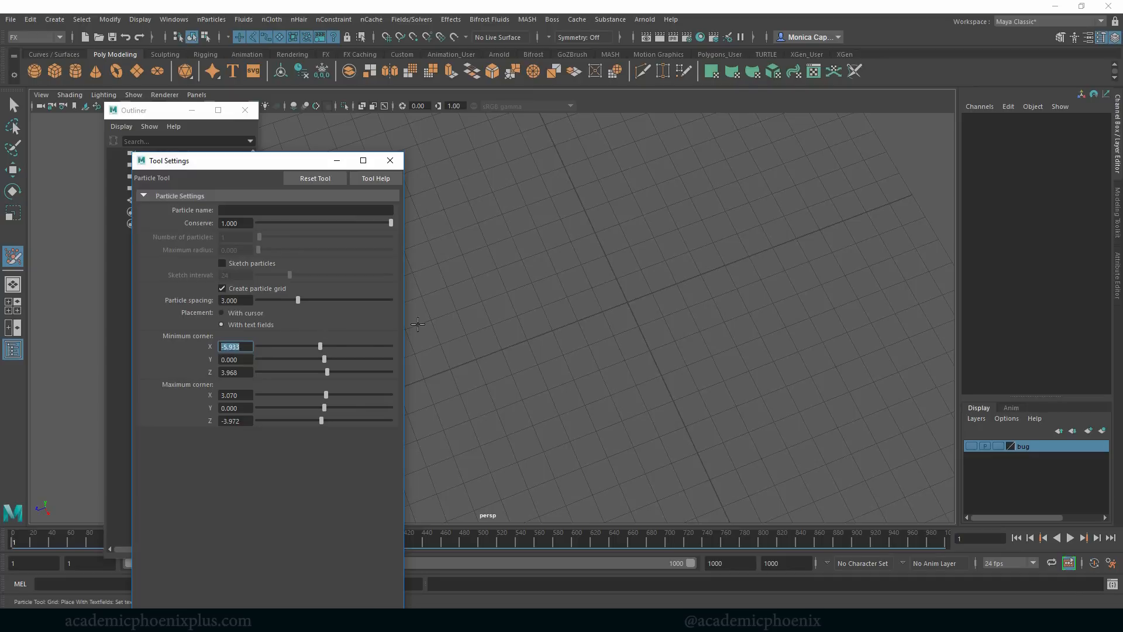
click(256, 347)
click(310, 178)
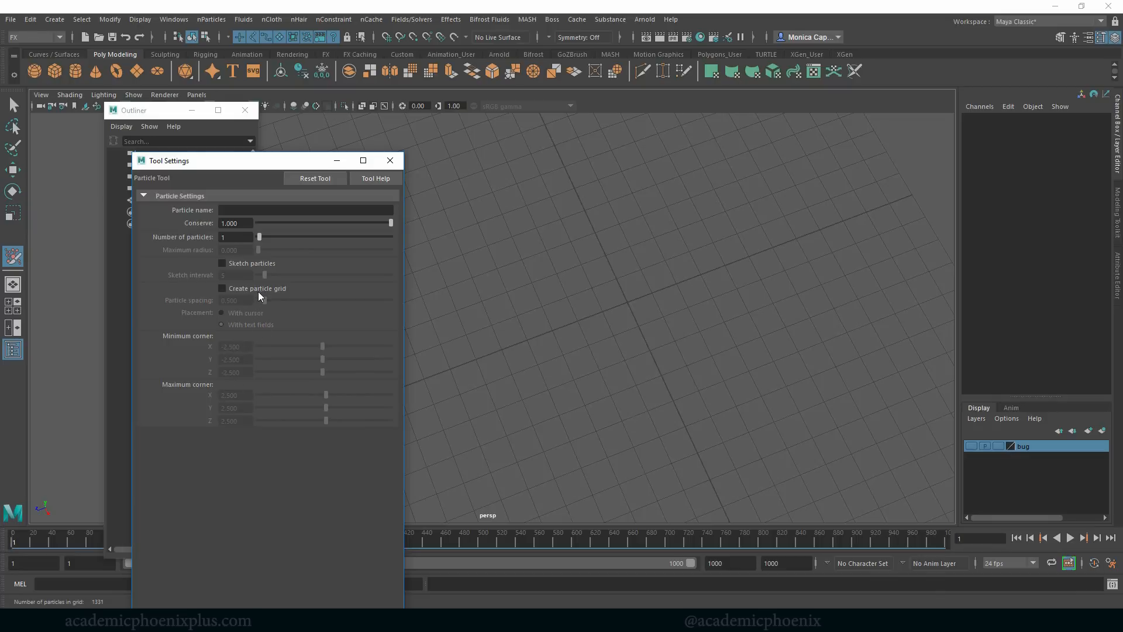
- Enable Create particle grid and create a particle cube with corners at -2.500 and 2.500 on all axes and 0.500 spacing
click(222, 288)
drag(247, 346, 206, 348)
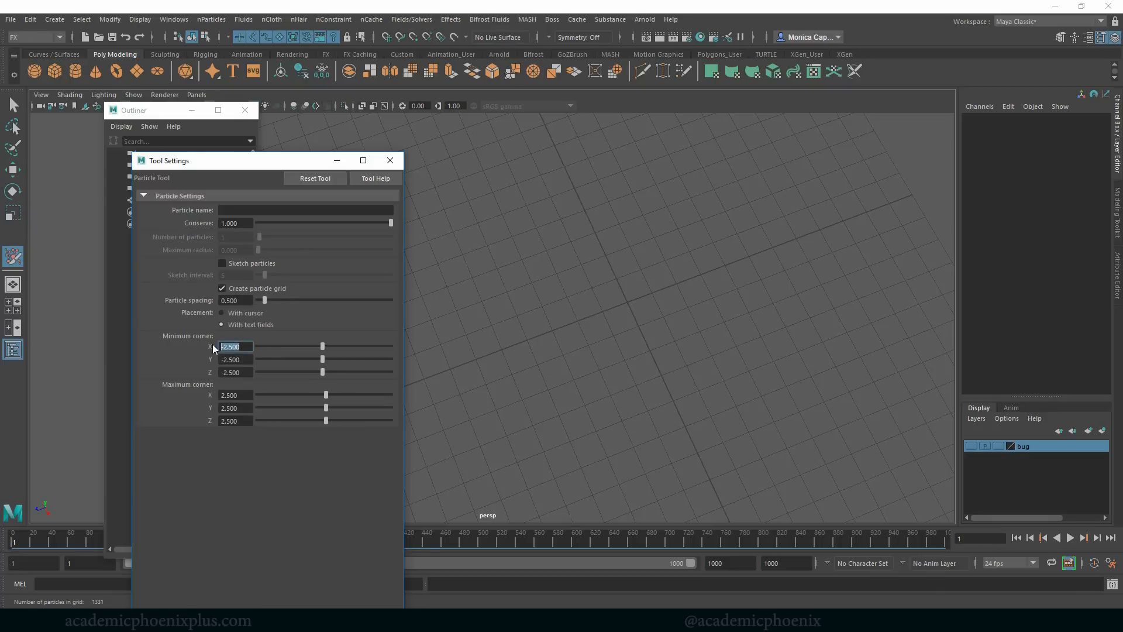
drag(245, 299, 173, 305)
double_click(235, 347)
alt+drag(684, 288, 576, 324)
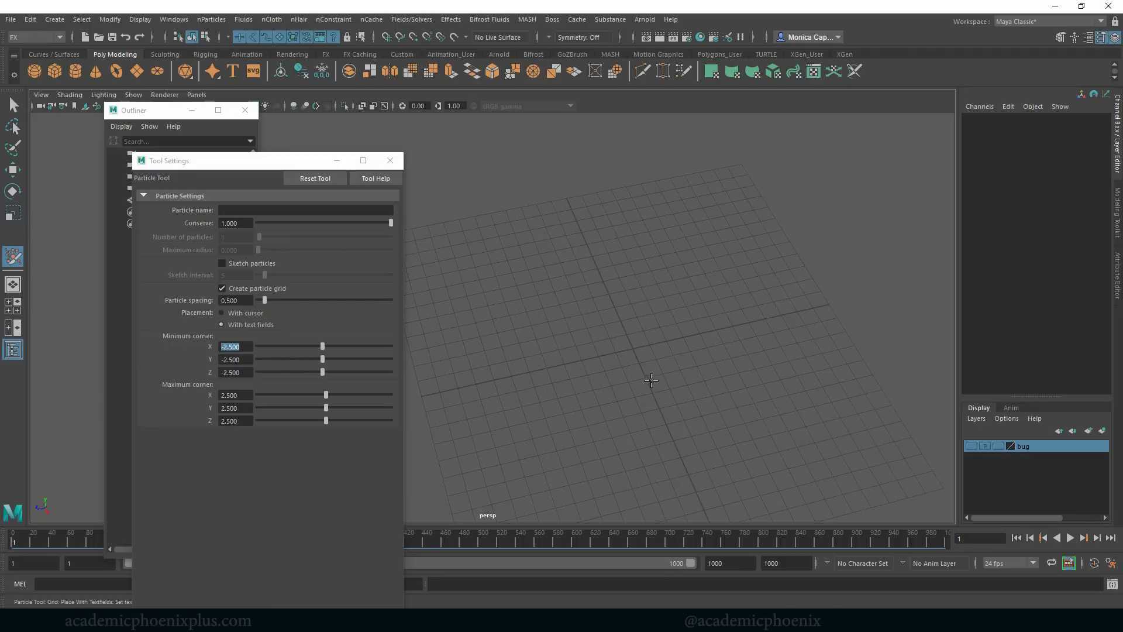
key(Return)
- Inspect the particle cube from several angles and distances, and delete it
alt+drag(670, 358, 618, 322)
alt+right_drag(617, 323, 845, 357)
alt+middle_drag(722, 348, 619, 348)
alt+right_drag(632, 345, 780, 318)
alt+drag(695, 294, 677, 380)
alt+drag(504, 385, 504, 394)
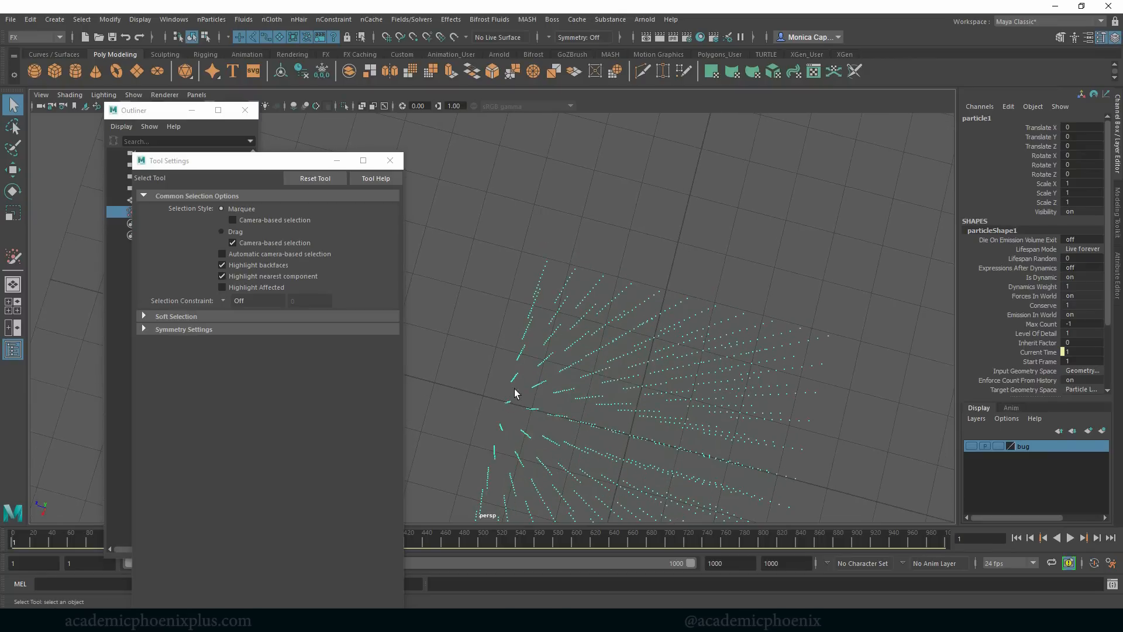
alt+drag(682, 379, 609, 351)
alt+drag(507, 326, 513, 306)
alt+drag(763, 275, 578, 297)
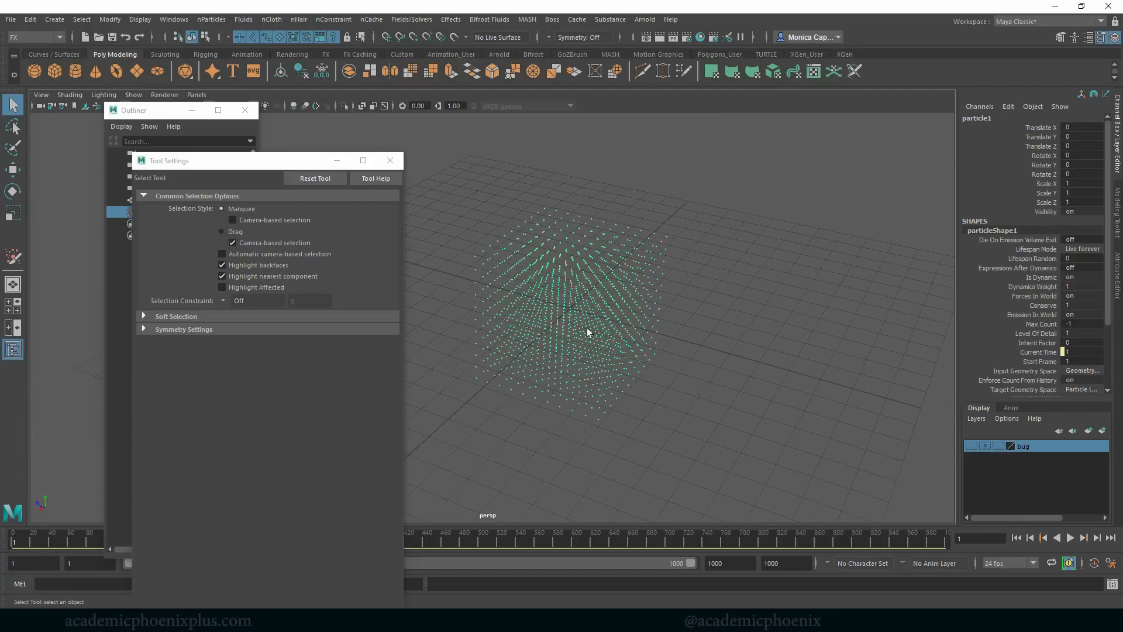
key(Delete)
- Reactivate the Particle Tool and set the grid's minimum corner to 0 on X, Y and Z
click(13, 255)
click(254, 347)
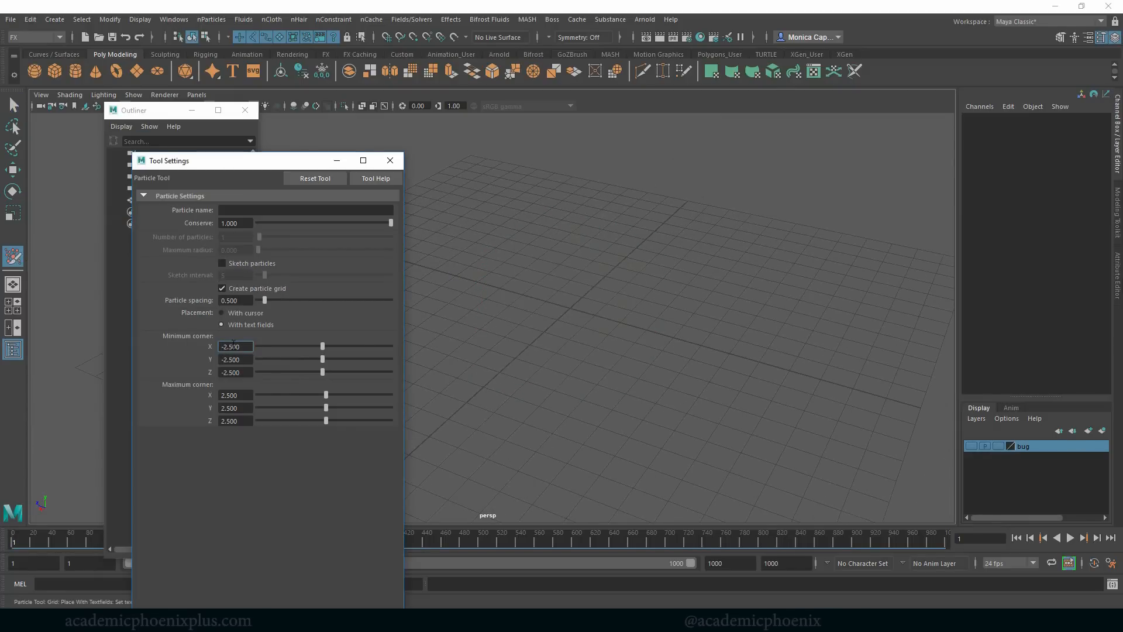
text(0)
drag(252, 360, 214, 384)
text(00)
- Set the particle grid's maximum corner to 5 on X, Y and Z
click(247, 395)
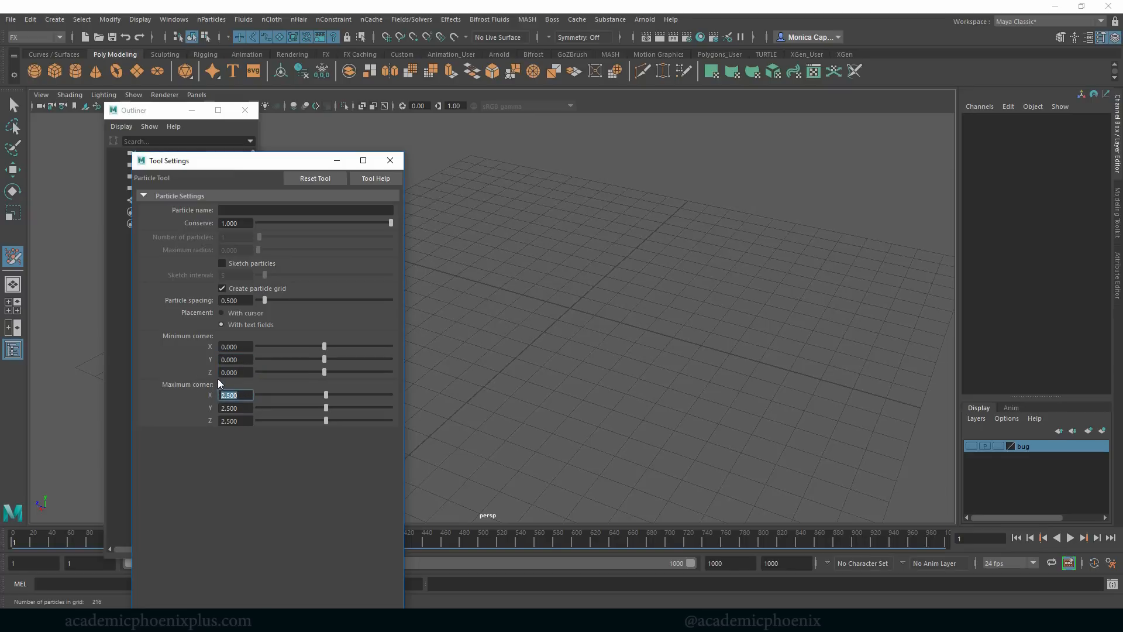
text(5)
key(Tab)
text(5)
key(Tab)
text(5)
click(250, 407)
- Set the particle spacing to 1 and create the particle grid from the entered corners
drag(248, 301, 225, 313)
text(2)
key(BackSpace)
text(1)
key(Return)
key(Return)
- Scale the particle grid uniformly to about 2.222 and move it to about X -5.608, Z -5.724
alt+drag(682, 273, 761, 299)
click(566, 348)
key(r)
key(w)
drag(683, 378, 732, 370)
alt+drag(732, 371, 666, 313)
- Close the Tool Settings window and minimize the Outliner to clear the view of the particle grid
click(390, 161)
alt+drag(482, 181, 619, 288)
alt+drag(768, 271, 646, 316)
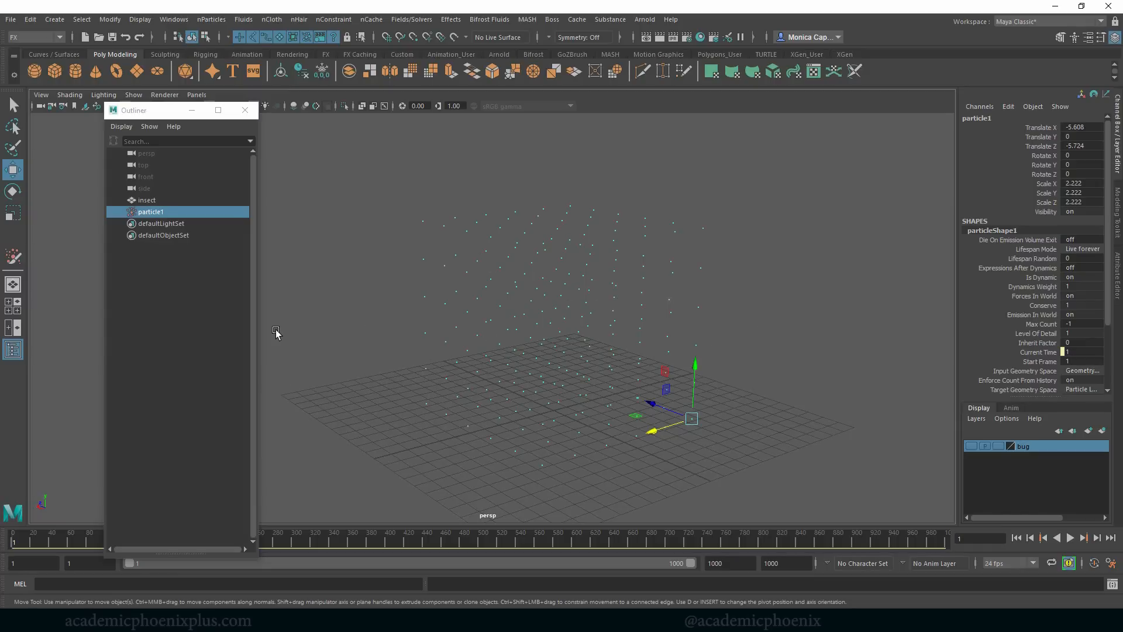
click(192, 110)
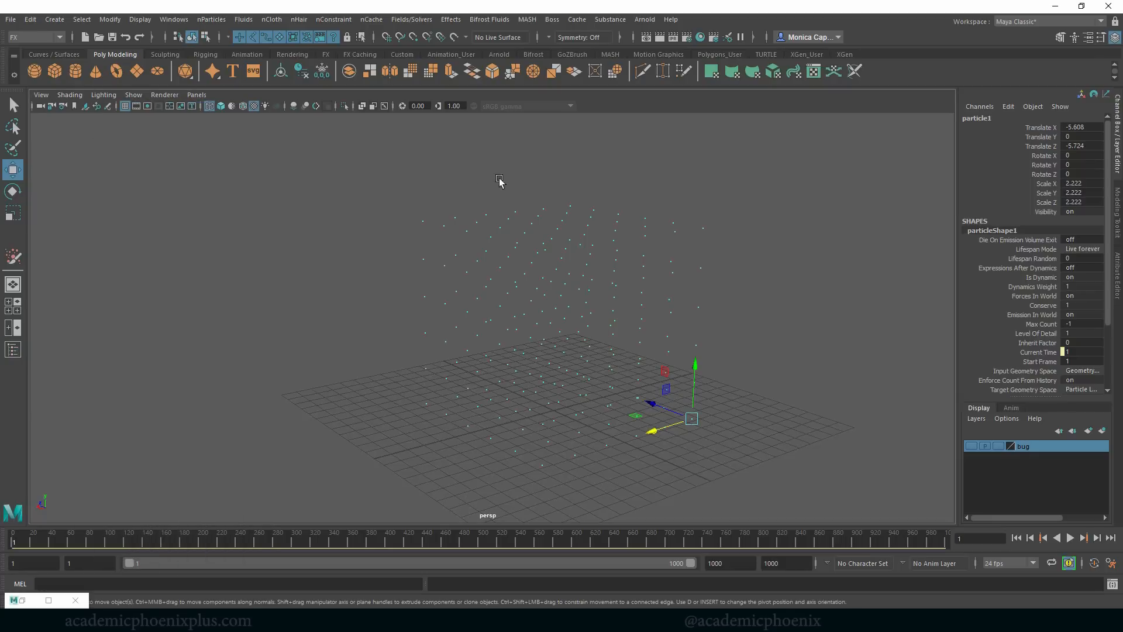
- Add a Newton field to the particle grid and raise it to about 6.985 on Y
click(412, 20)
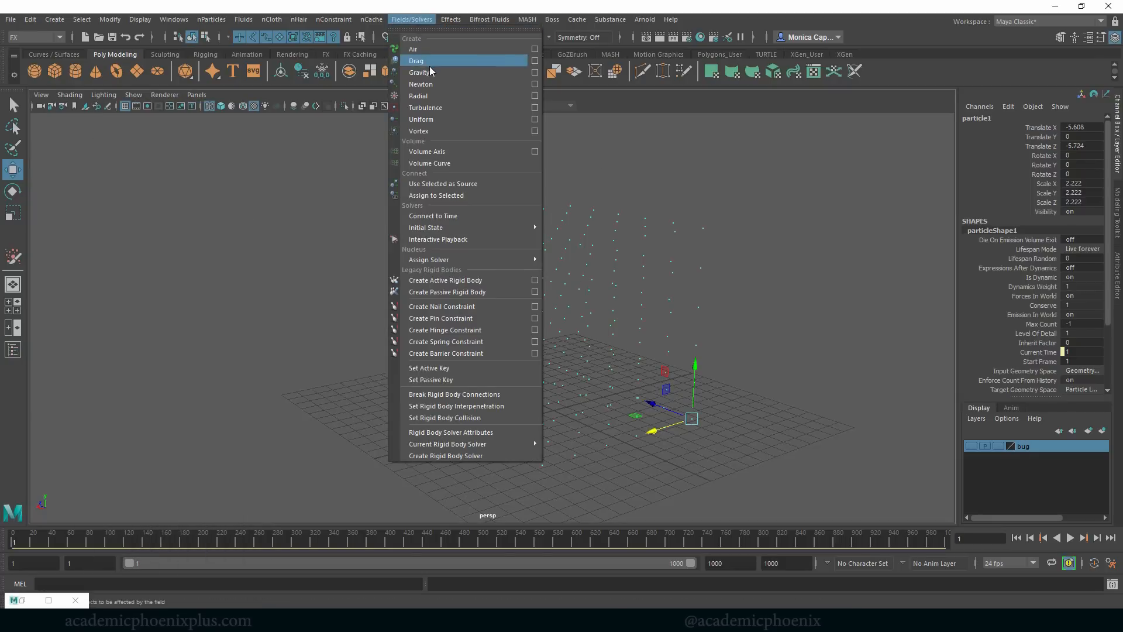
click(439, 84)
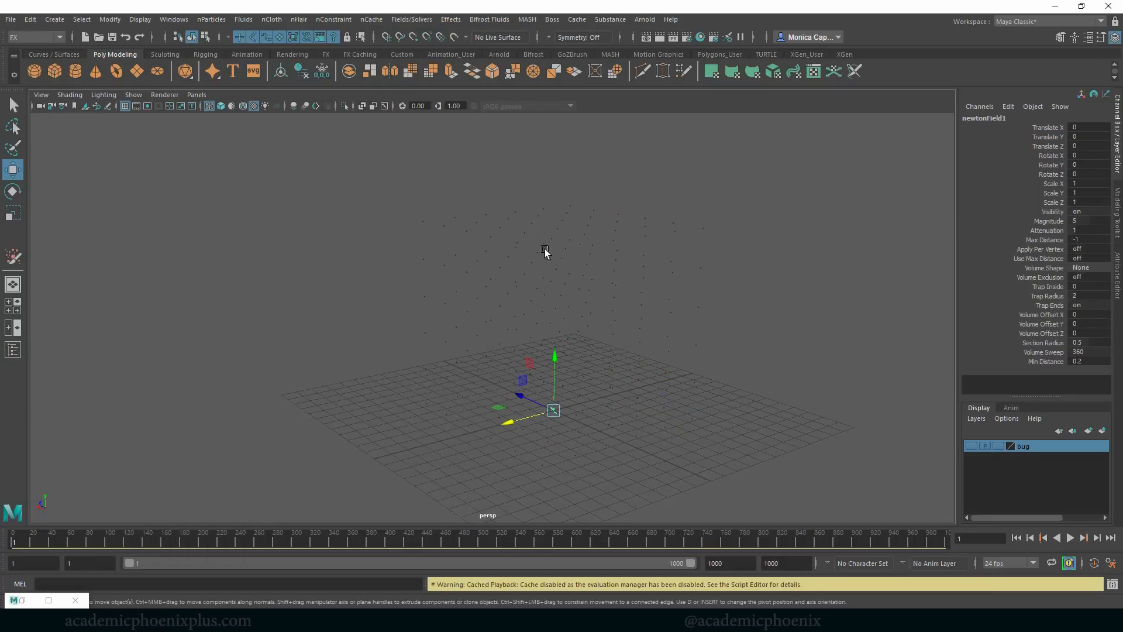
drag(560, 366, 587, 240)
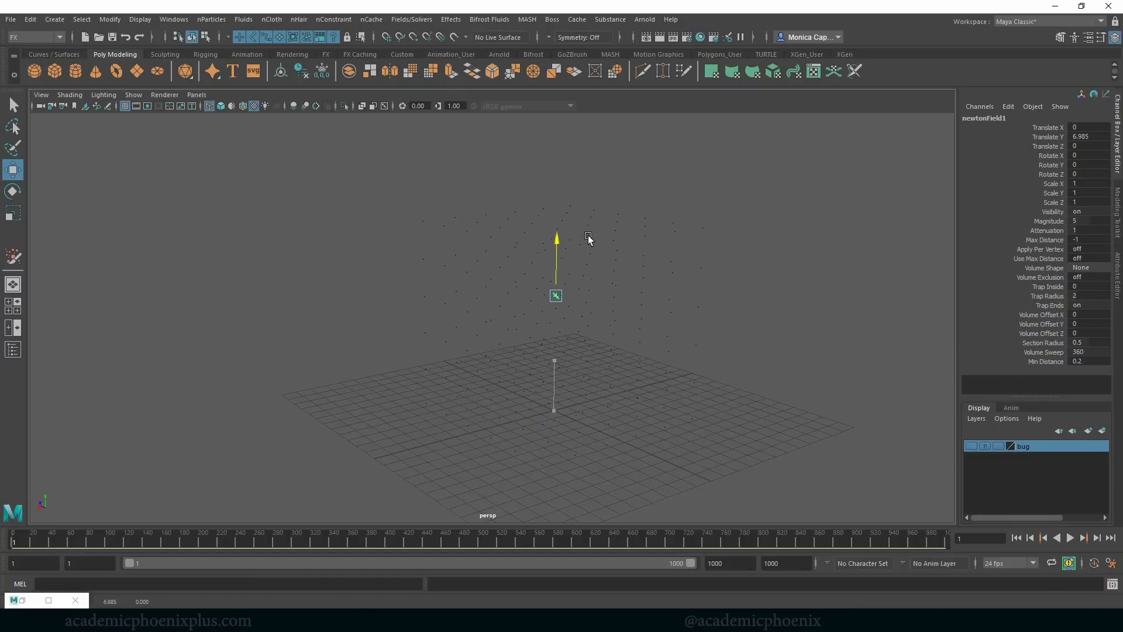
- Play the Newton field simulation with the field's attributes displayed, view it from several angles, and return to the first frame
click(1070, 538)
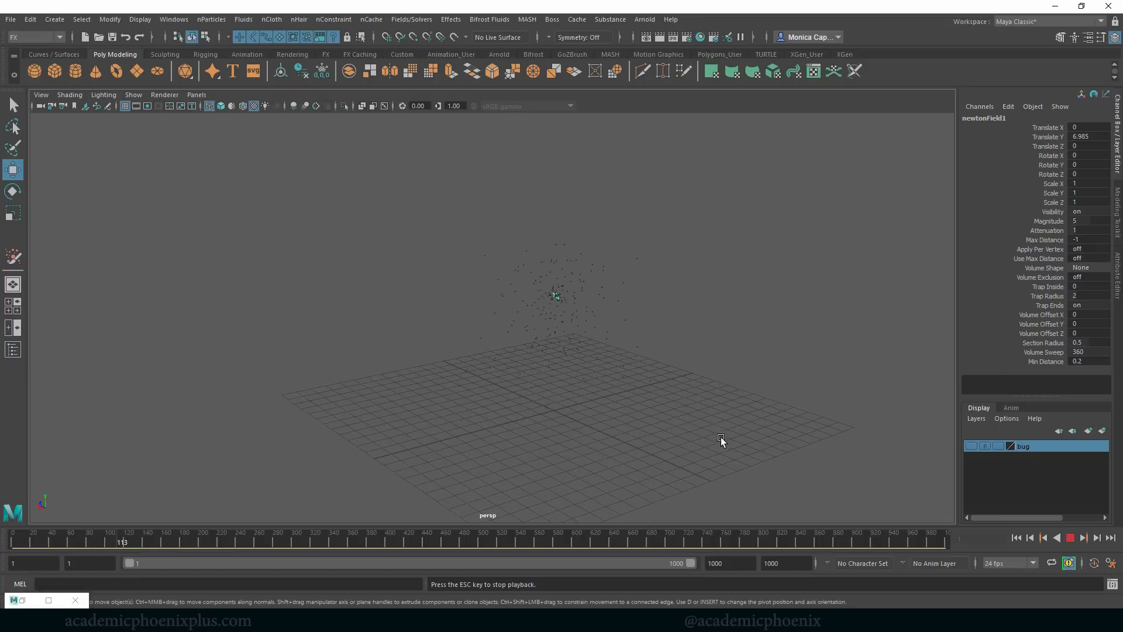
key(ctrl+a)
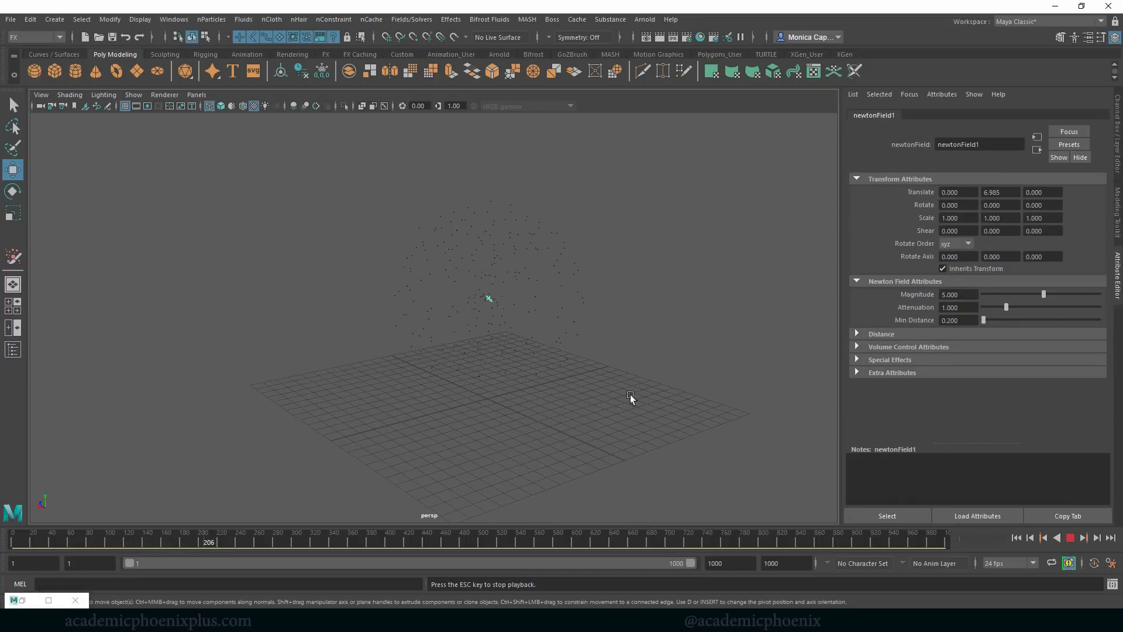
alt+drag(749, 287, 717, 298)
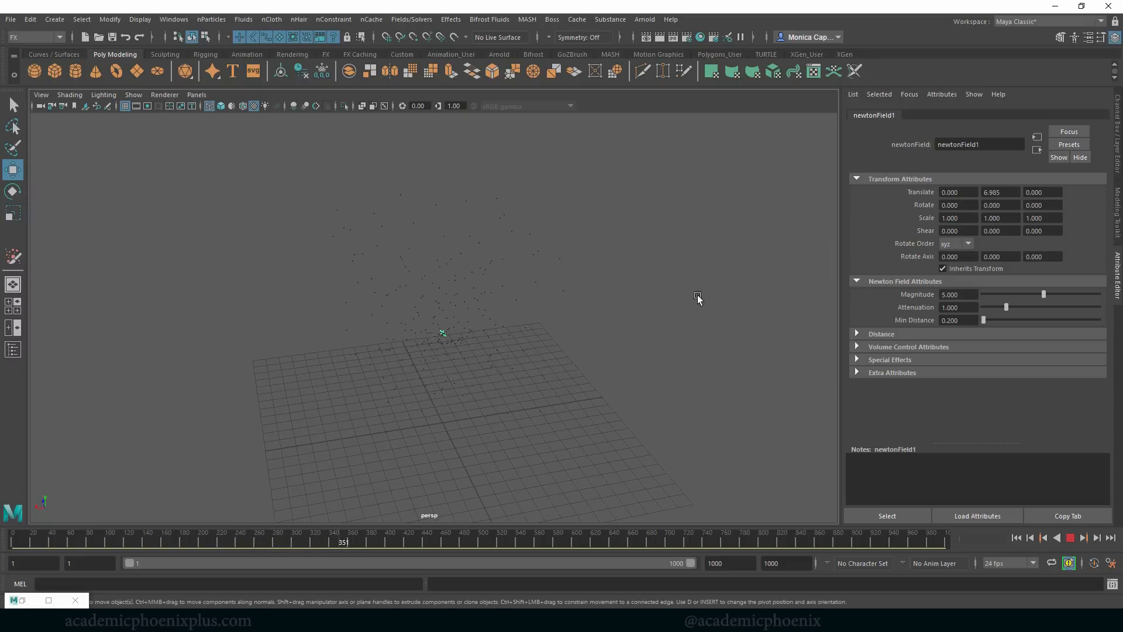
alt+drag(486, 406, 595, 283)
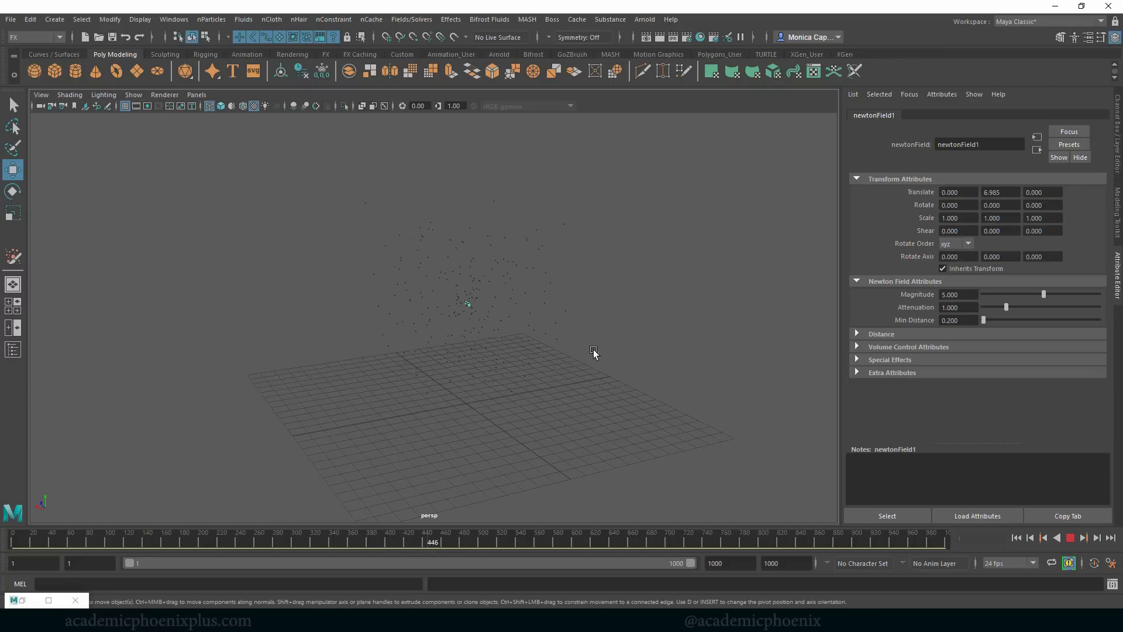
click(1070, 537)
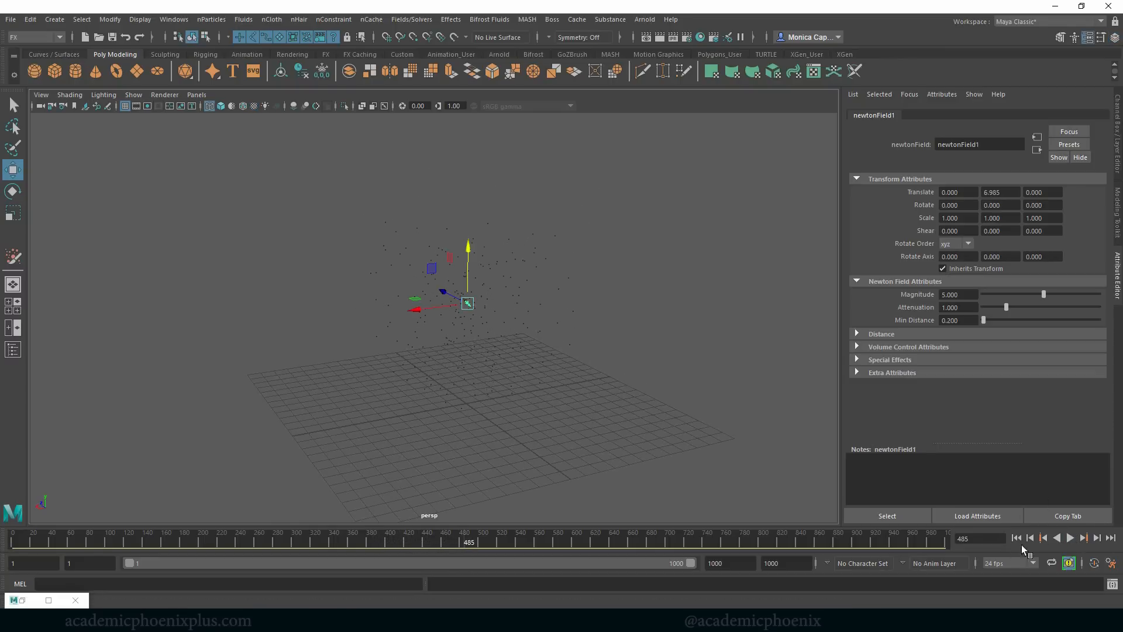
click(1018, 537)
- Select the particle grid and add a second Newton field to it
alt+drag(507, 309, 363, 339)
click(541, 317)
click(541, 317)
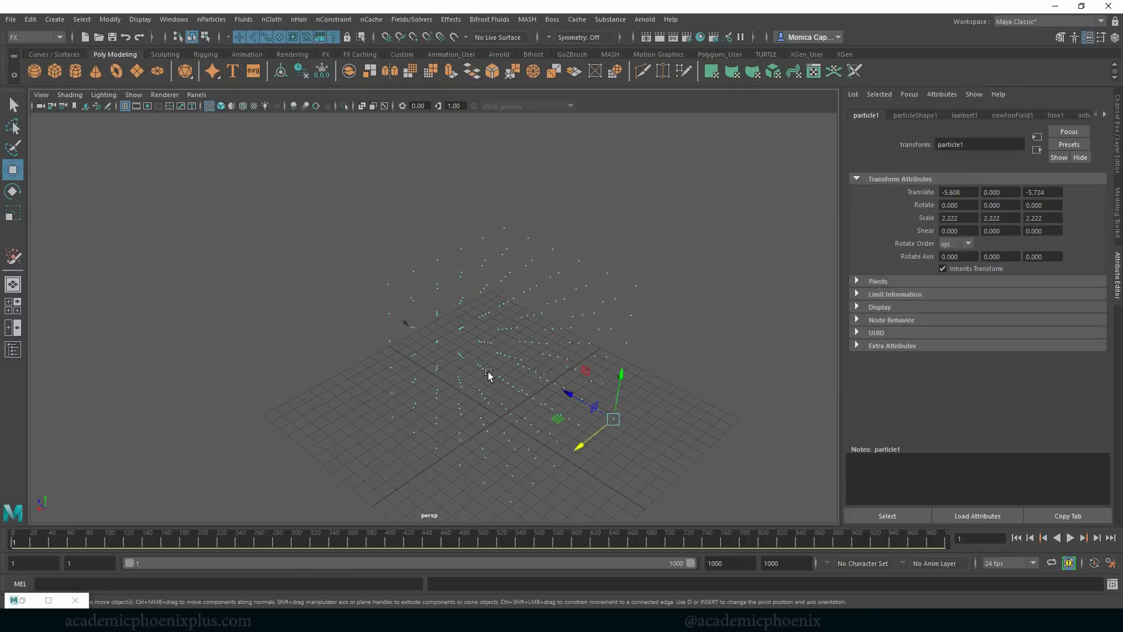
click(371, 19)
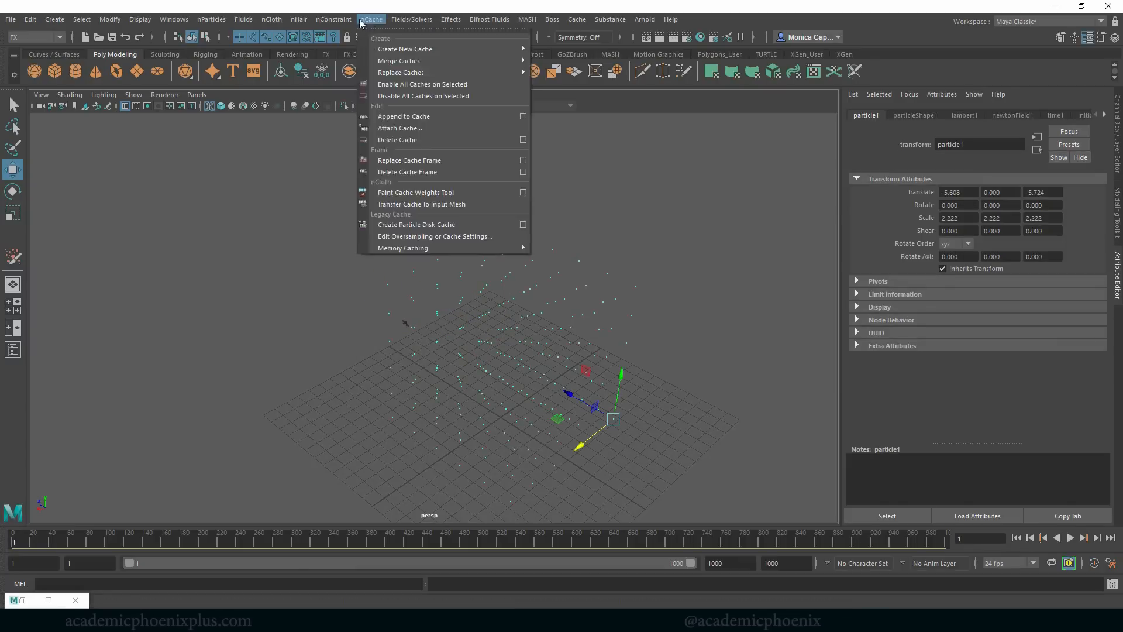
mouse_move(433, 27)
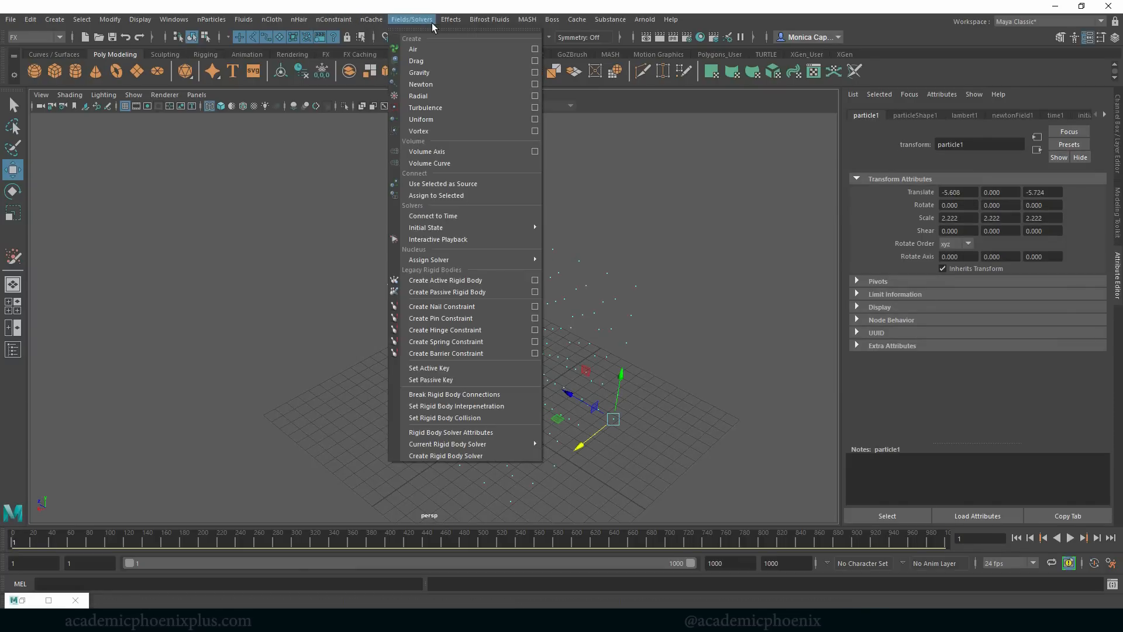
click(440, 86)
- Move the second Newton field to about 2.495 on Y and -5.854 on Z
drag(484, 374, 551, 379)
key(ctrl+z)
drag(475, 377, 572, 303)
drag(510, 349, 557, 360)
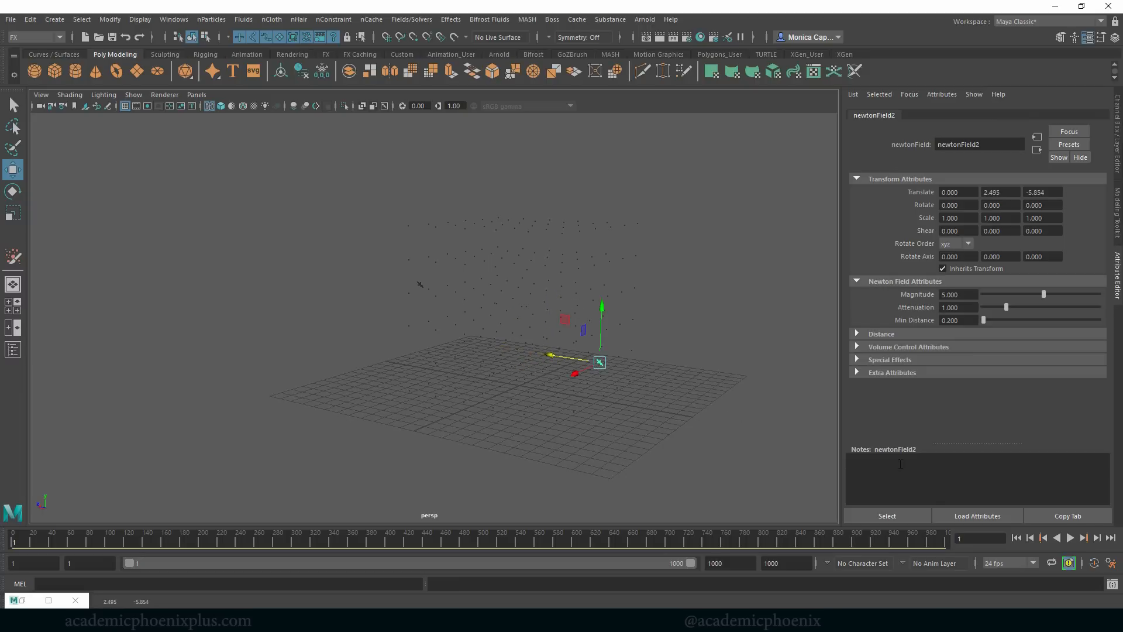
- Play the simulation to watch the particles react to both Newton fields up close, and stop playback
click(1070, 538)
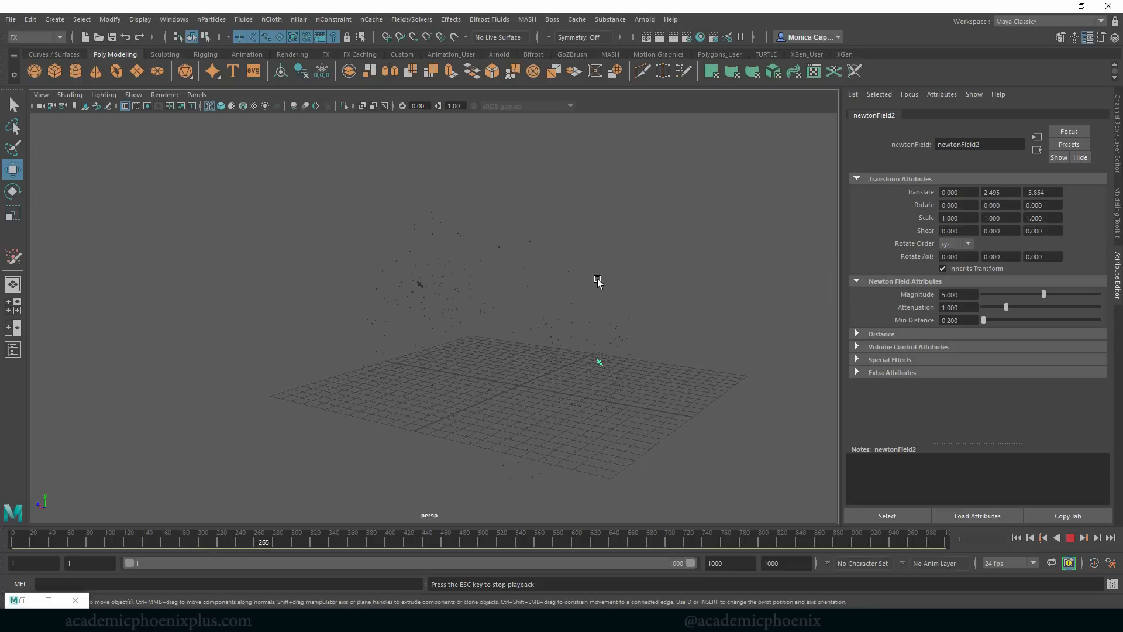
alt+right_drag(603, 245, 726, 275)
alt+middle_drag(617, 271, 520, 269)
alt+right_drag(688, 250, 647, 246)
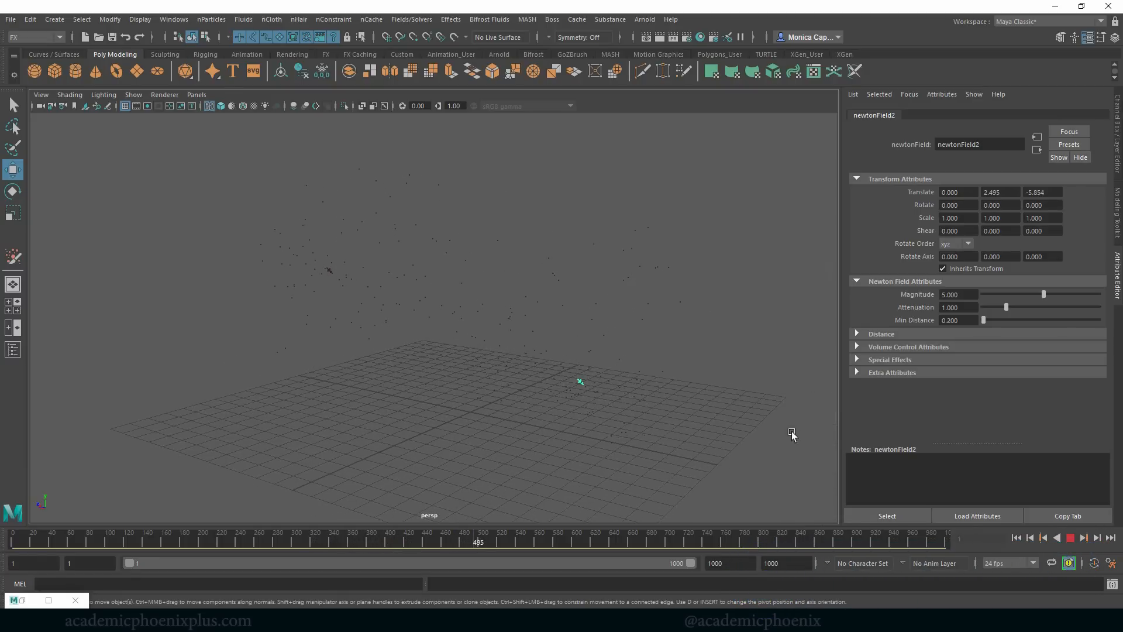
click(1074, 540)
- Set the second Newton field's magnitude to 10 and replay the simulation from the first frame
click(972, 294)
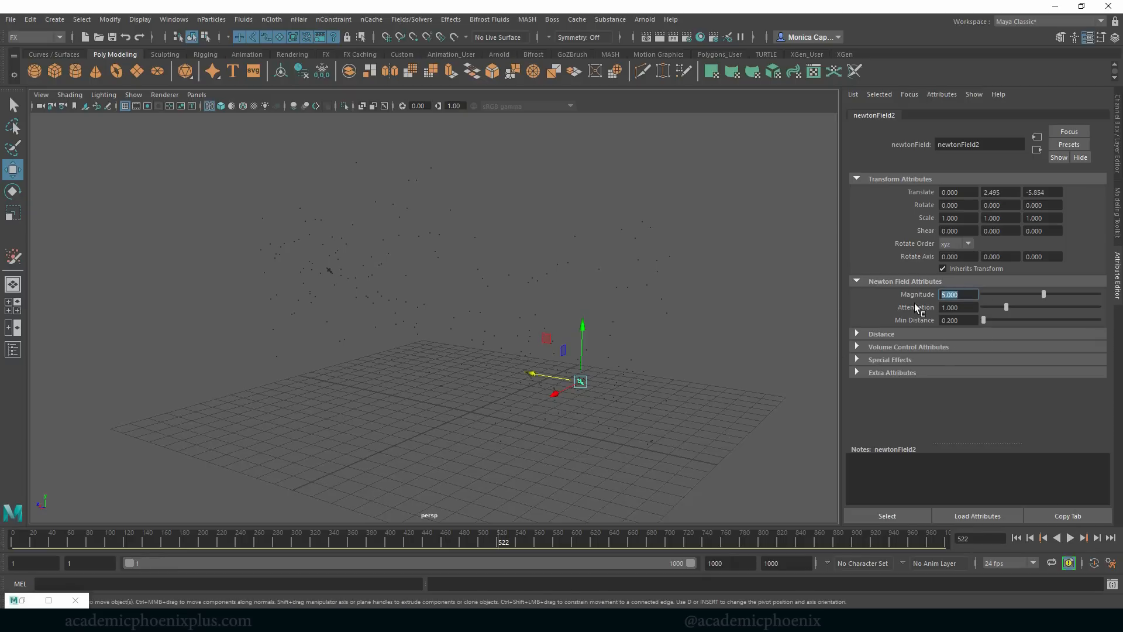
text(10)
key(Return)
click(1017, 538)
click(1071, 538)
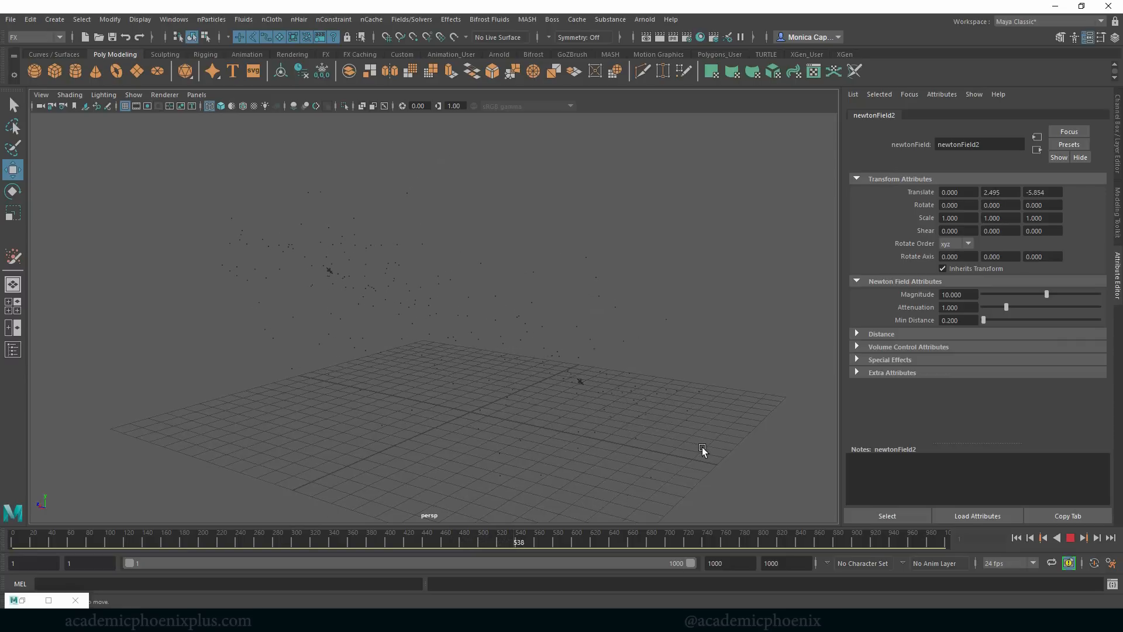
click(1069, 538)
- Add a Turbulence field to the particle grid and raise it to about 4.972 on Y
click(431, 297)
click(428, 332)
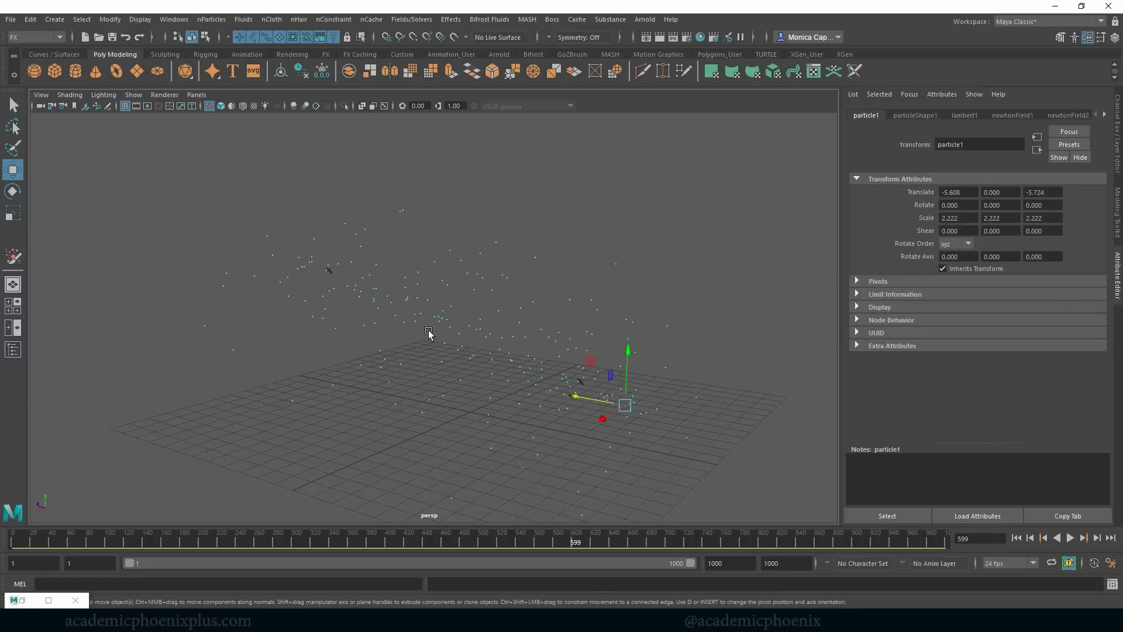
click(450, 20)
mouse_move(416, 21)
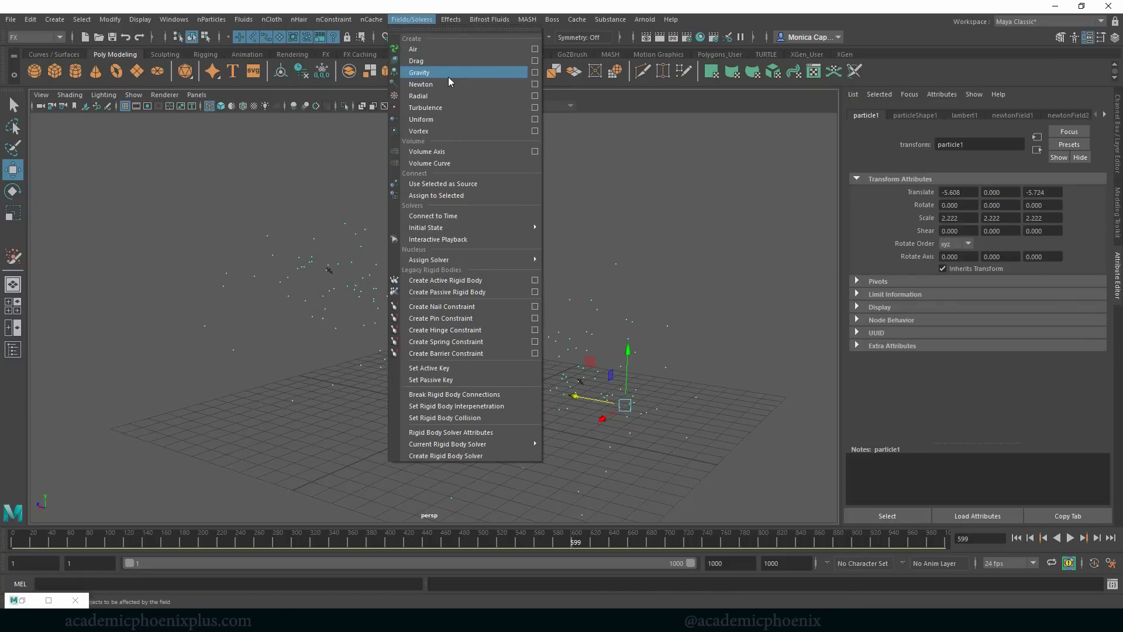
click(444, 106)
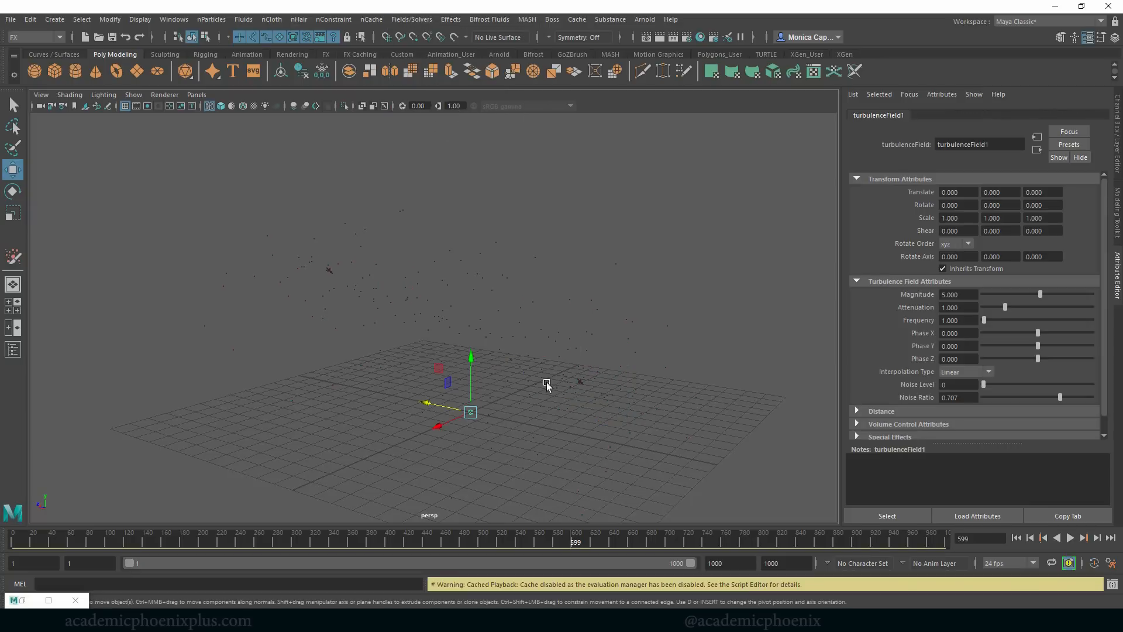
drag(469, 358, 504, 258)
- Play the simulation from the first frame, try a turbulence magnitude of 100, set it to 5, and stop playback
click(1018, 537)
click(1070, 538)
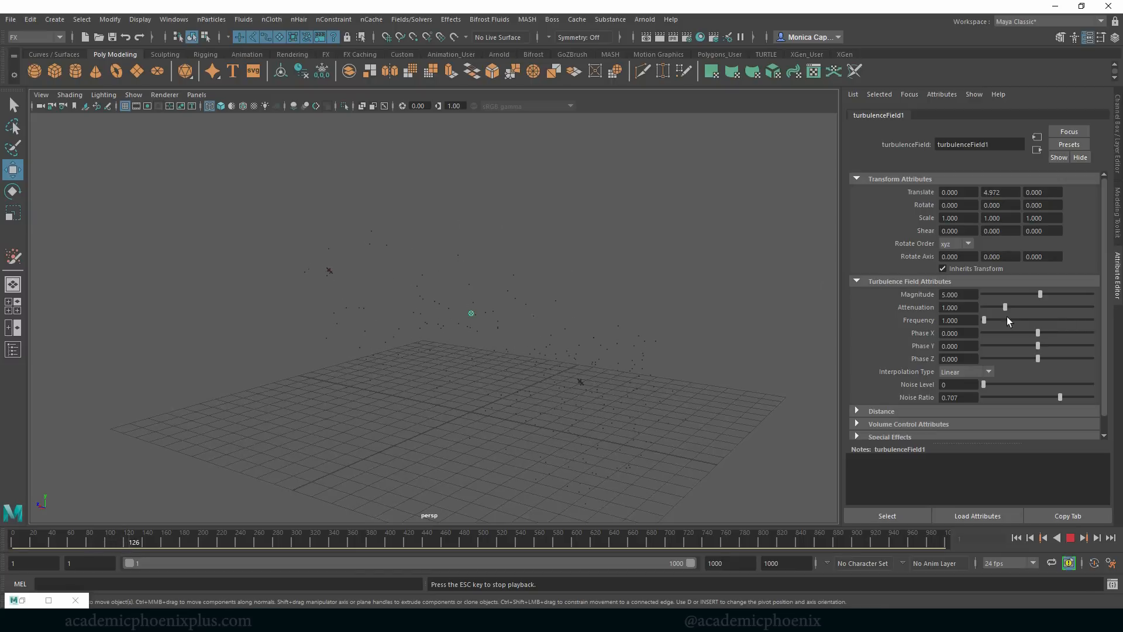
double_click(969, 294)
text(100)
text(5)
key(Return)
click(1016, 538)
key(Escape)
- Set the second Newton field's magnitude to 7 and play the simulation
click(577, 380)
click(580, 381)
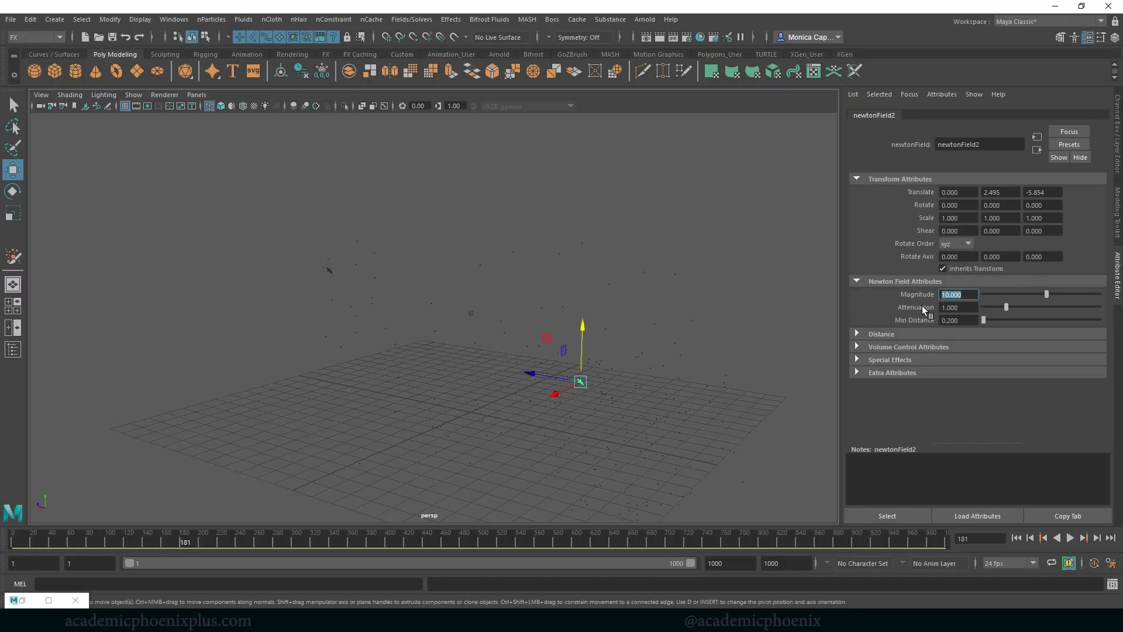
text(7)
key(Return)
click(1070, 537)
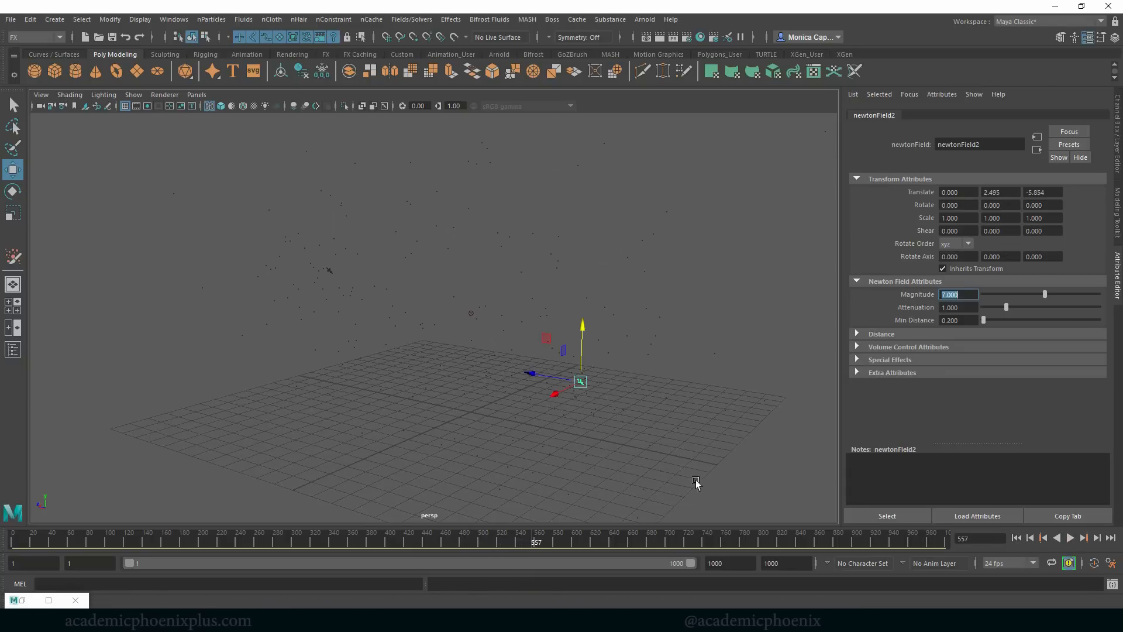
- Deselect the Newton field, return to the first frame, and turn on the visibility of the bug display layer
click(606, 307)
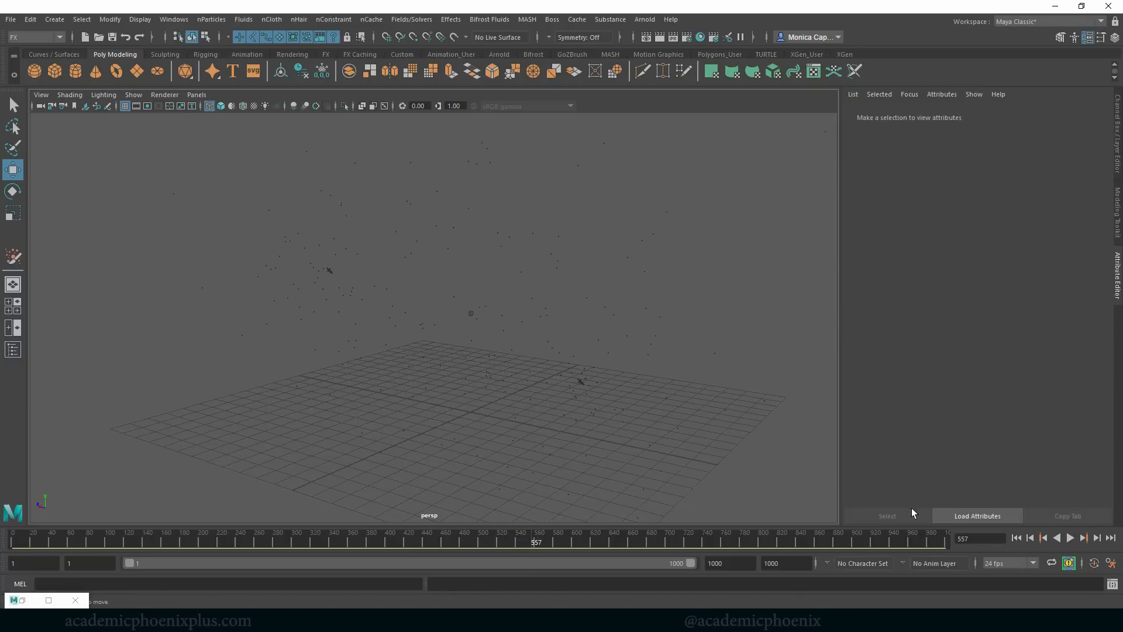
click(1021, 537)
drag(840, 182, 1118, 162)
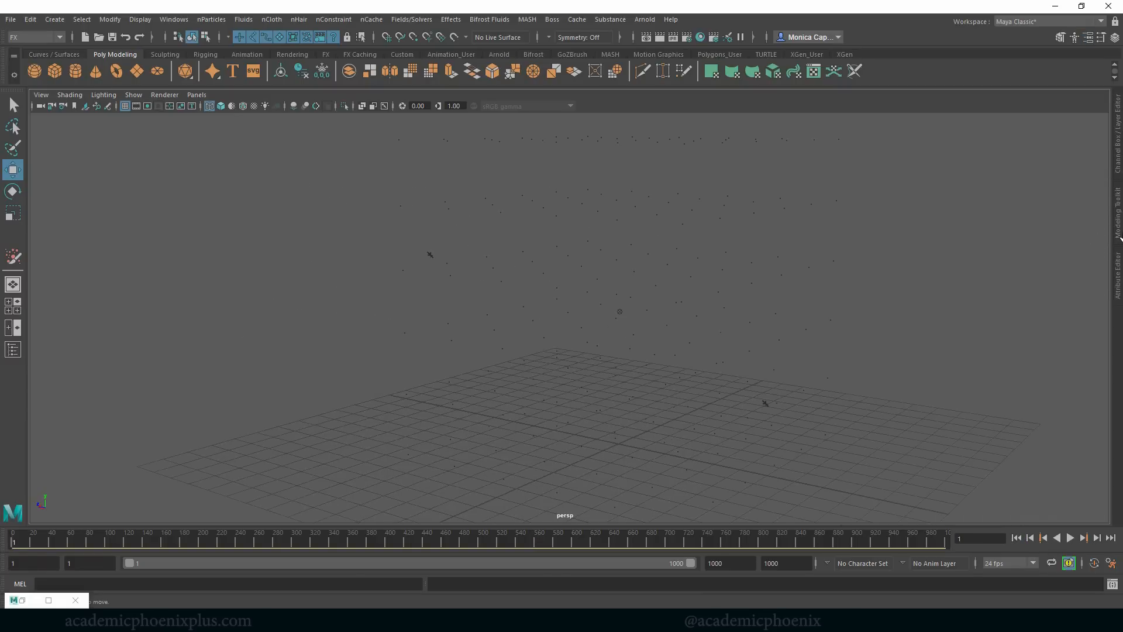
click(1118, 157)
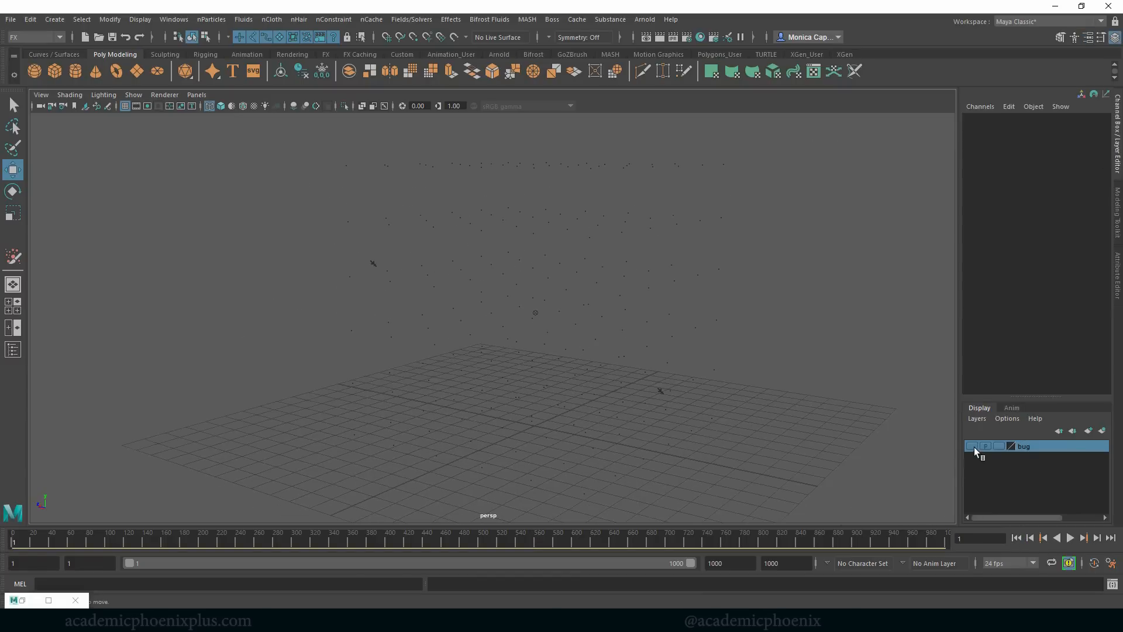
- Scale the insect down uniformly, move it to about 6.116 on X, and freeze its transformations
click(551, 429)
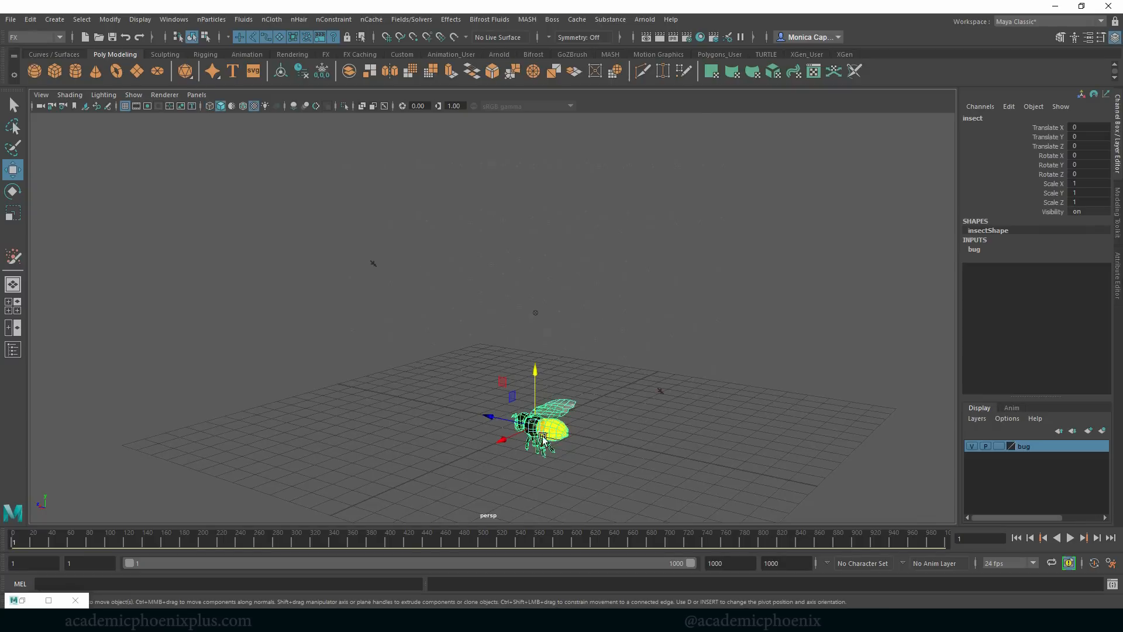
key(r)
drag(497, 441, 420, 462)
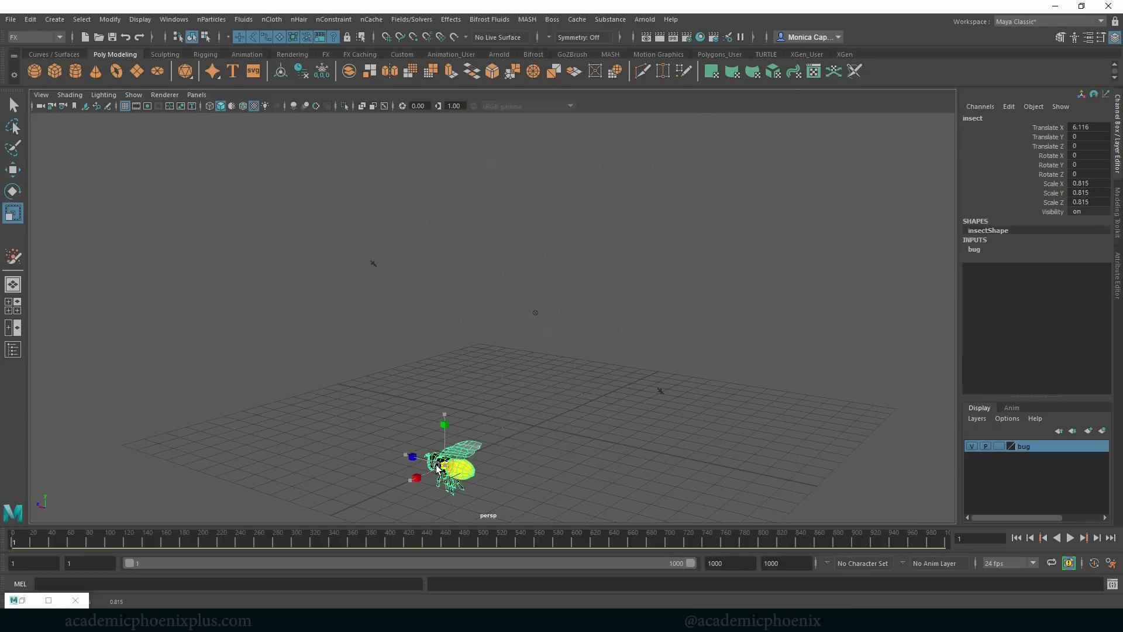
alt+middle_drag(485, 433, 469, 311)
click(325, 76)
- Instance the insect onto the particle grid with the nParticles Instancer
alt+right_drag(469, 311, 630, 304)
click(629, 303)
alt+drag(614, 345, 641, 380)
click(591, 434)
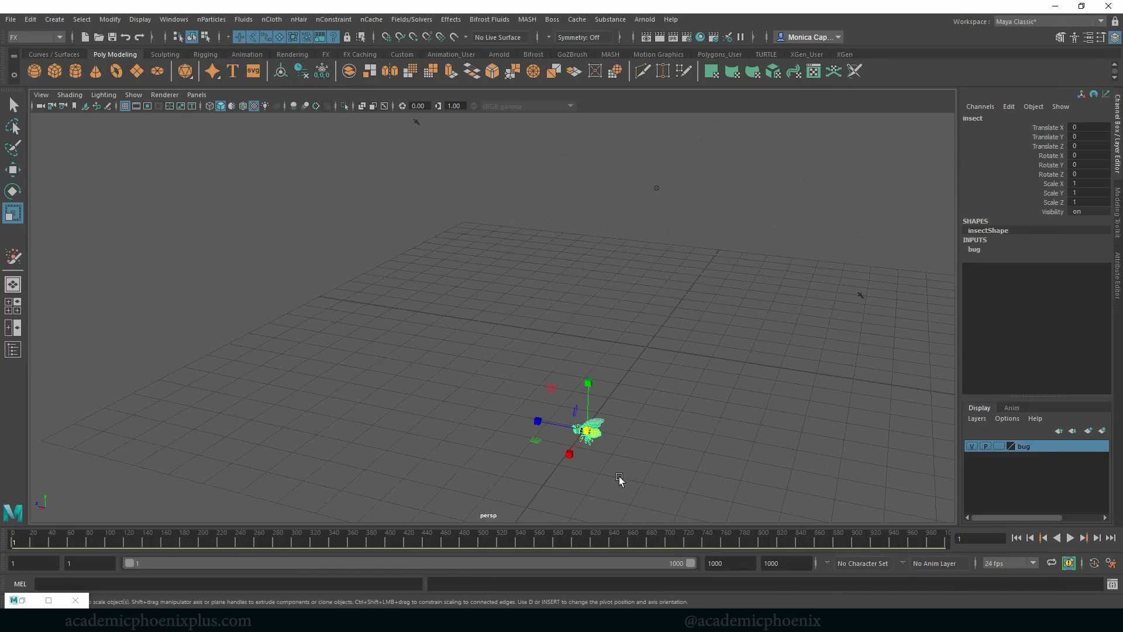
click(668, 437)
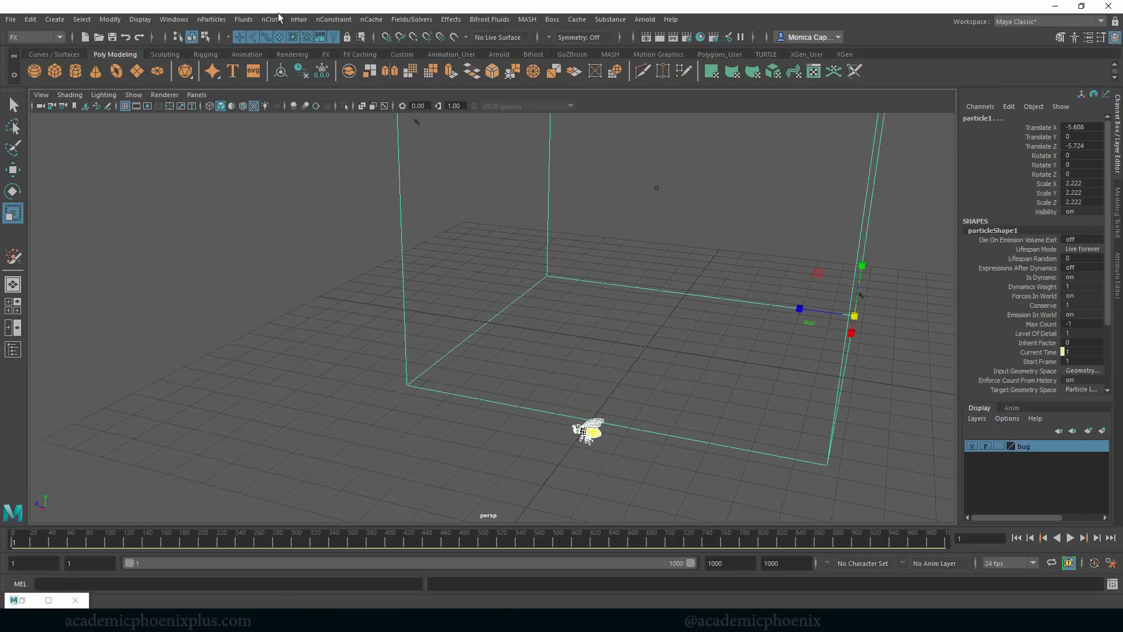
click(212, 22)
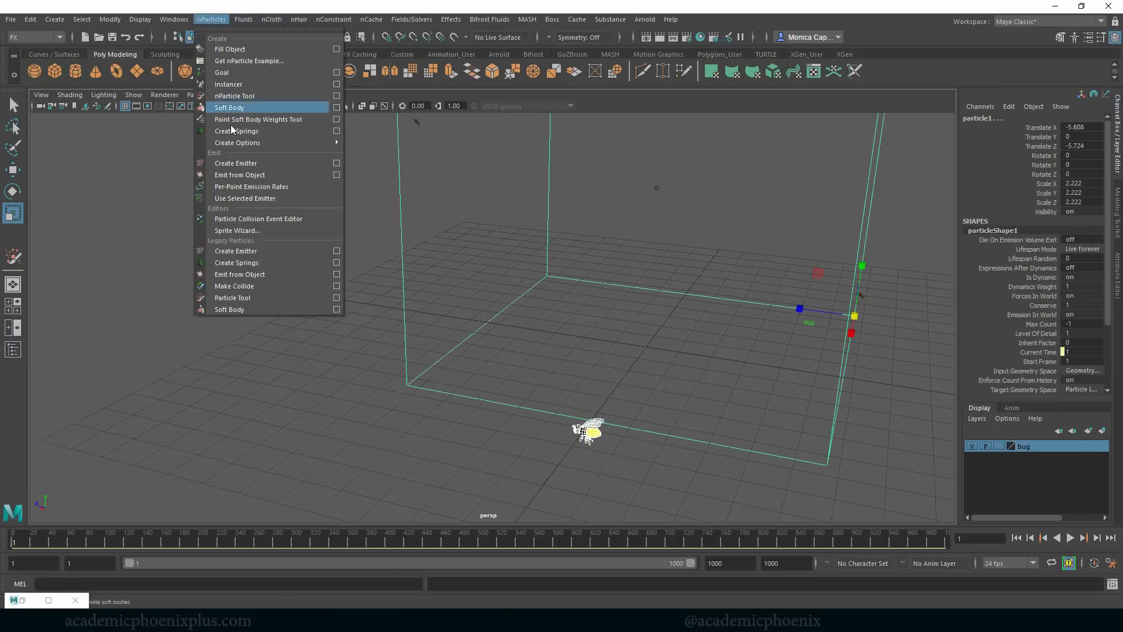
click(269, 98)
alt+right_drag(717, 302, 368, 228)
alt+drag(550, 305, 520, 335)
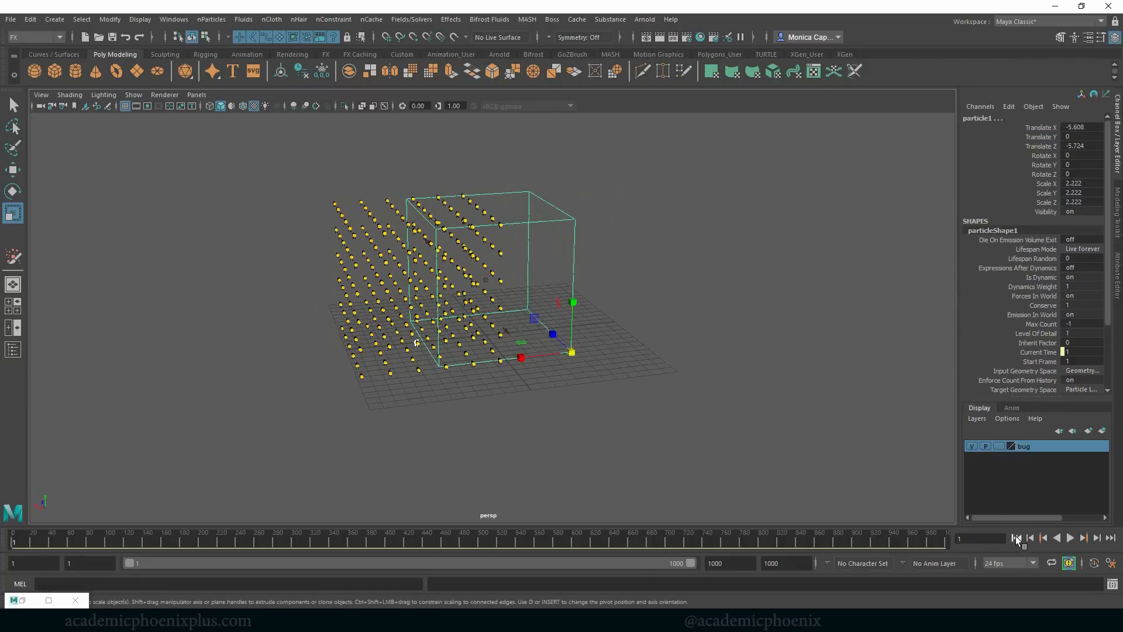
- Move the original insect to about -6.247 on X and freeze its transformations at the first frame
alt+right_drag(491, 270, 771, 328)
mouse_move(559, 316)
alt+mouse_down()
mouse_move(526, 316)
mouse_move(539, 322)
alt+mouse_up()
alt+middle_drag(360, 357, 448, 431)
alt+right_drag(448, 431, 409, 430)
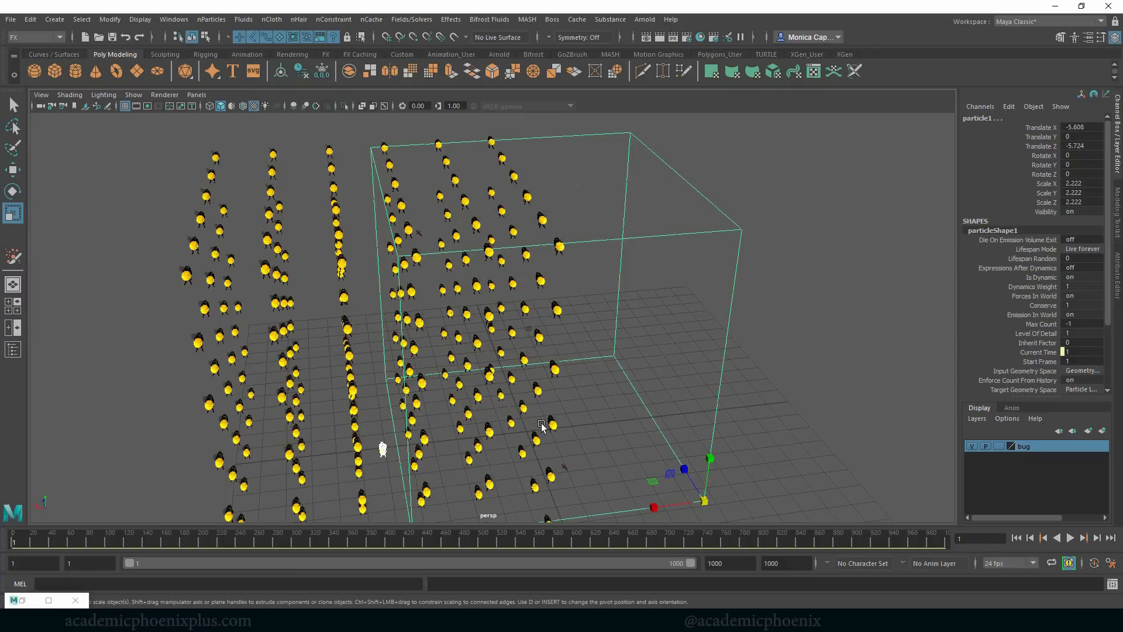
click(166, 443)
click(382, 449)
key(w)
drag(325, 455, 434, 449)
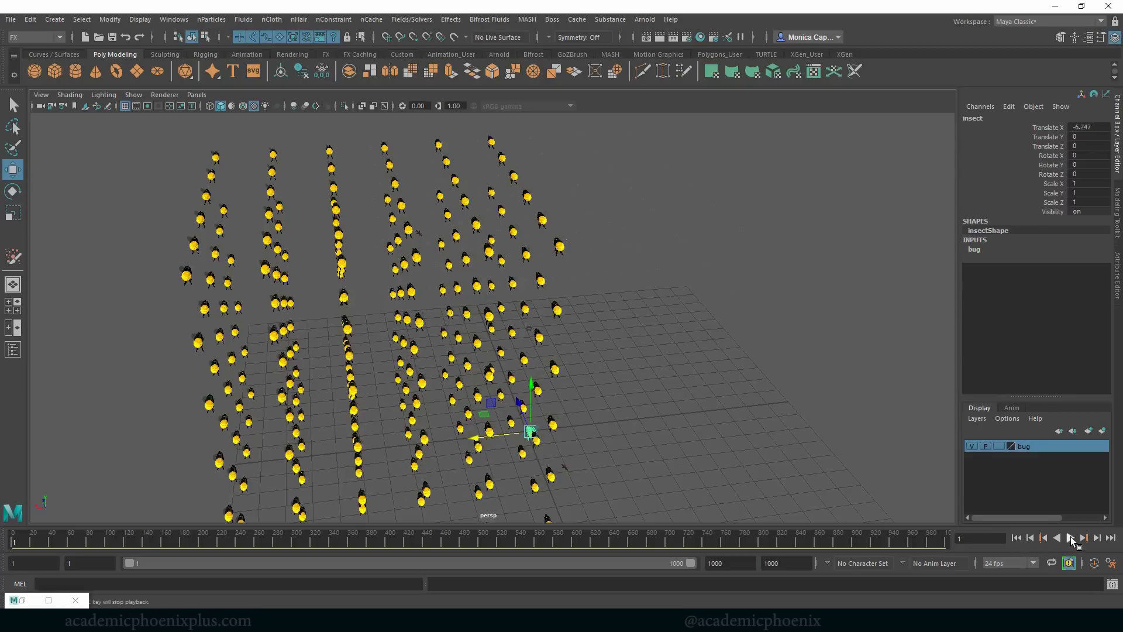
click(1017, 538)
click(322, 77)
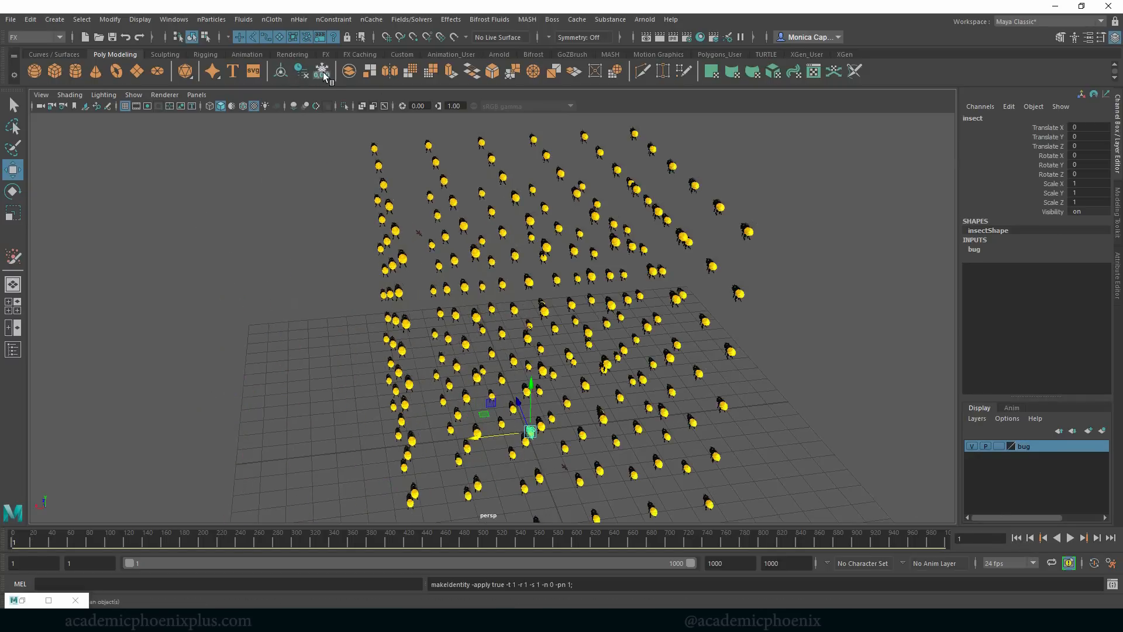
- Nudge the original insect to about 0.098 on X, -0.016 on Y and 0.086 on Z, and freeze its transformations
alt+drag(666, 379, 622, 336)
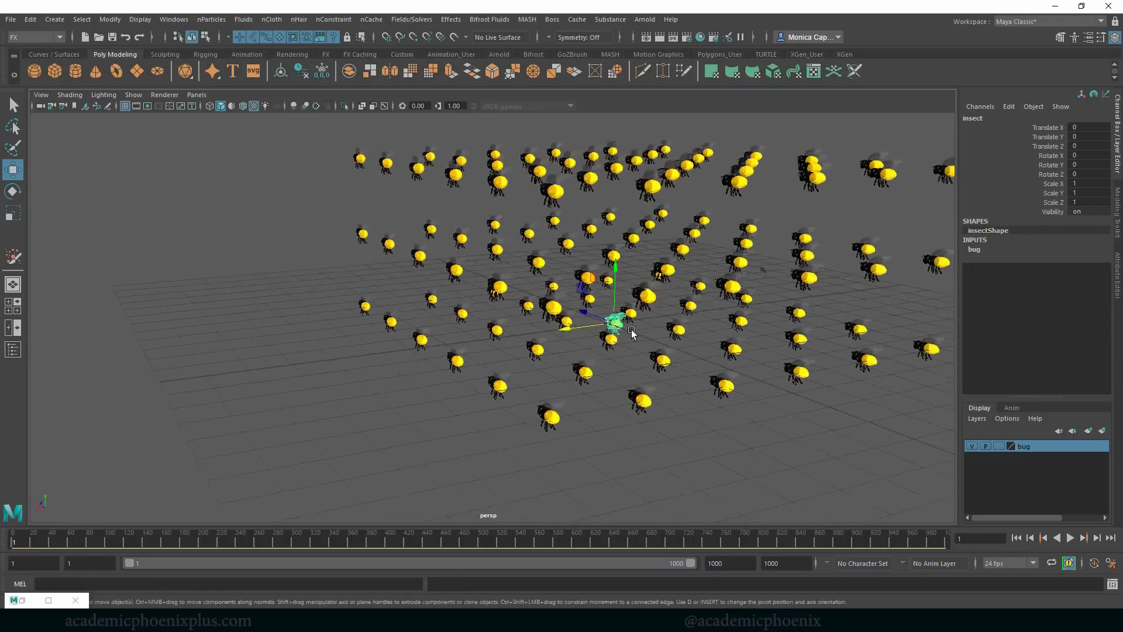
key(f)
alt+drag(694, 339, 362, 361)
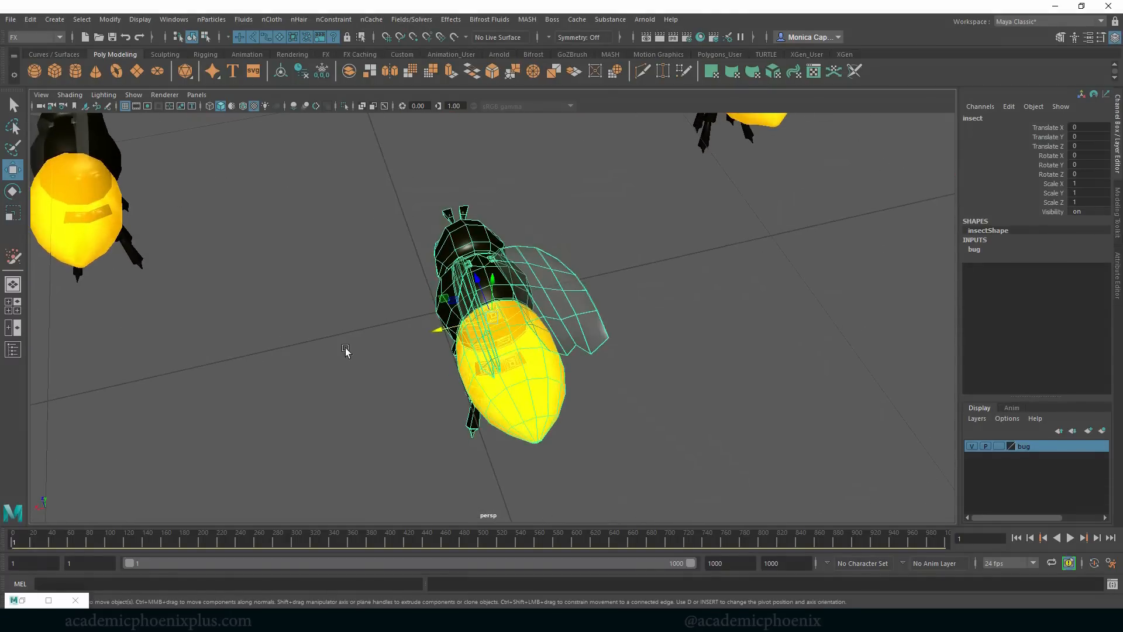
mouse_move(446, 329)
mouse_down()
mouse_move(408, 337)
mouse_move(509, 280)
mouse_move(541, 231)
mouse_move(429, 321)
mouse_up()
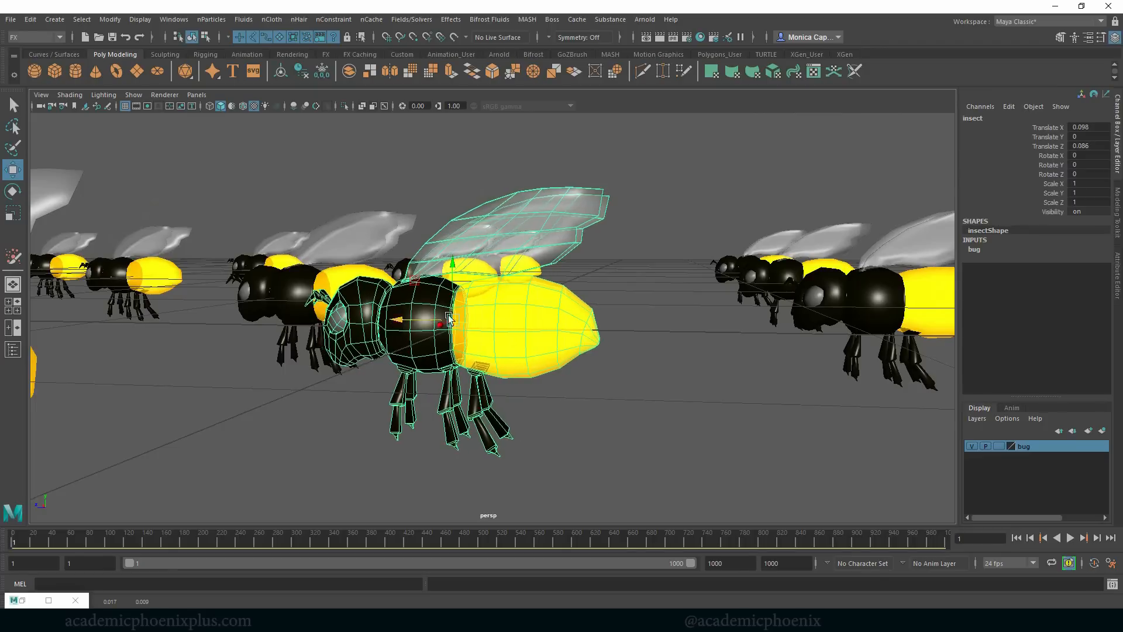
drag(454, 268, 455, 275)
alt+drag(600, 297, 578, 342)
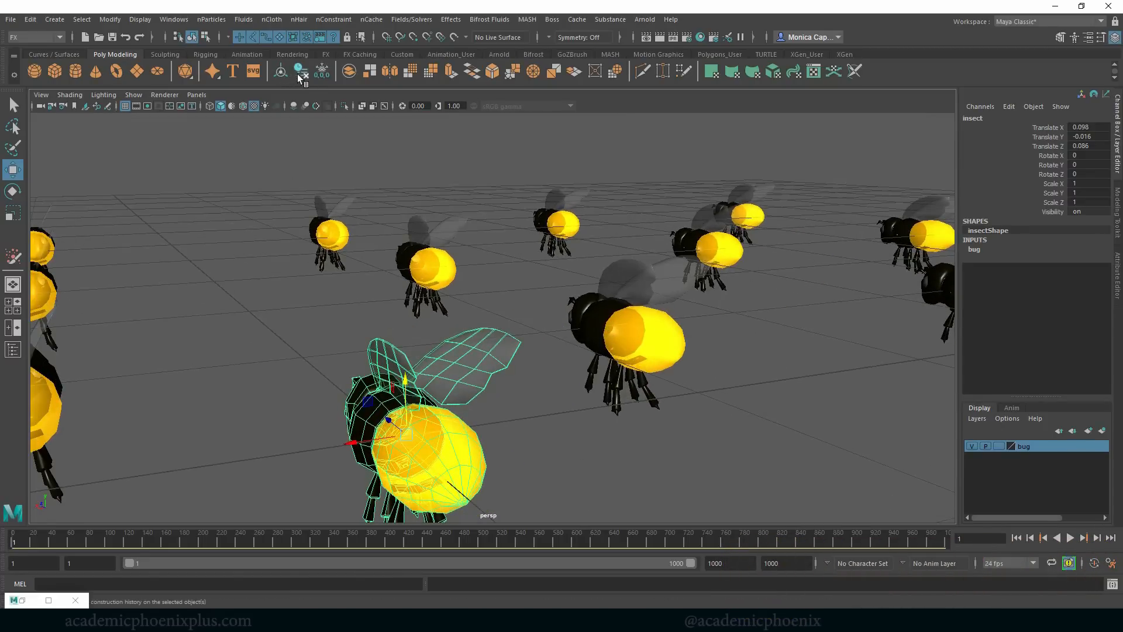
click(320, 75)
- Move the original insect out of the swarm to about 8.454 on X
alt+right_drag(655, 308, 342, 249)
alt+right_drag(538, 263, 433, 216)
alt+middle_drag(433, 216, 476, 187)
alt+right_drag(629, 287, 596, 278)
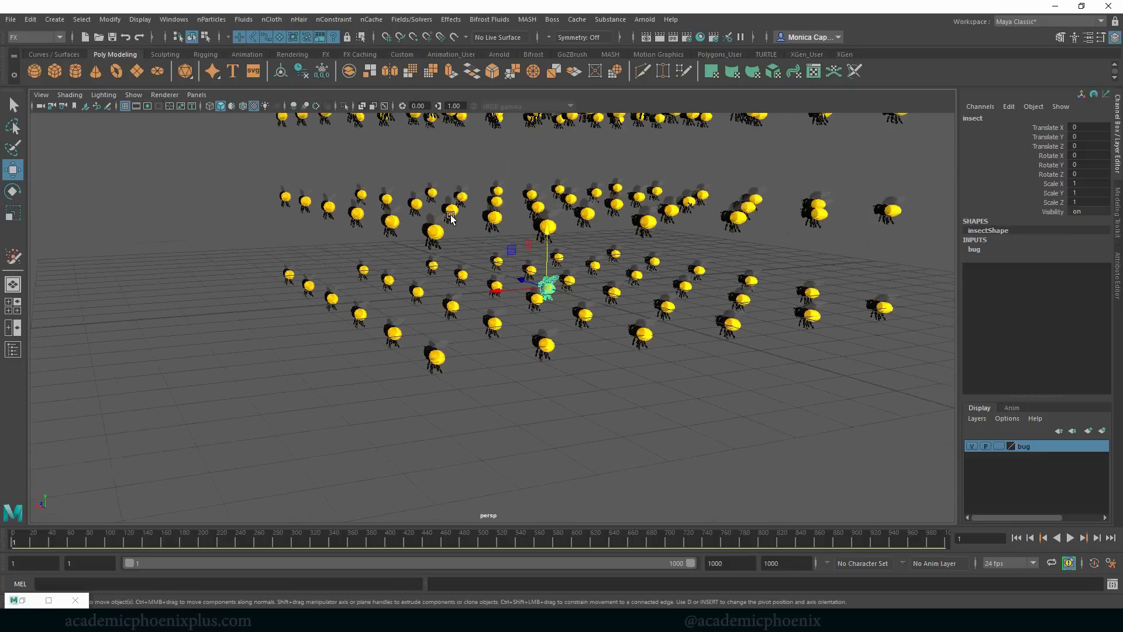
drag(497, 290, 144, 322)
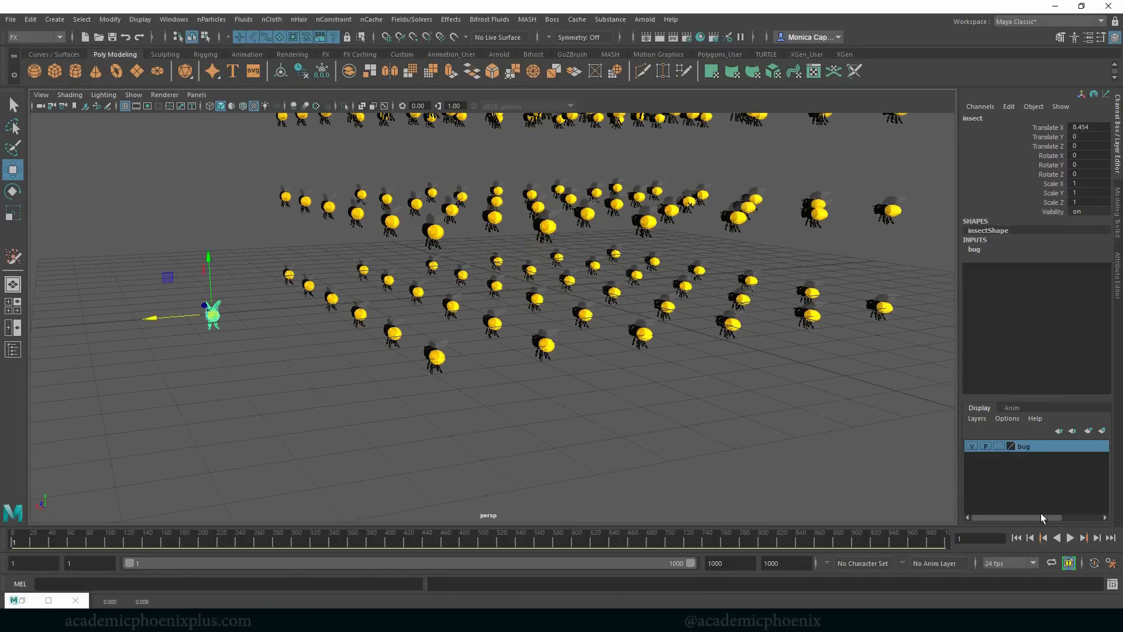
- Play the simulation to check how the instanced insects move, and stop playback
click(1071, 539)
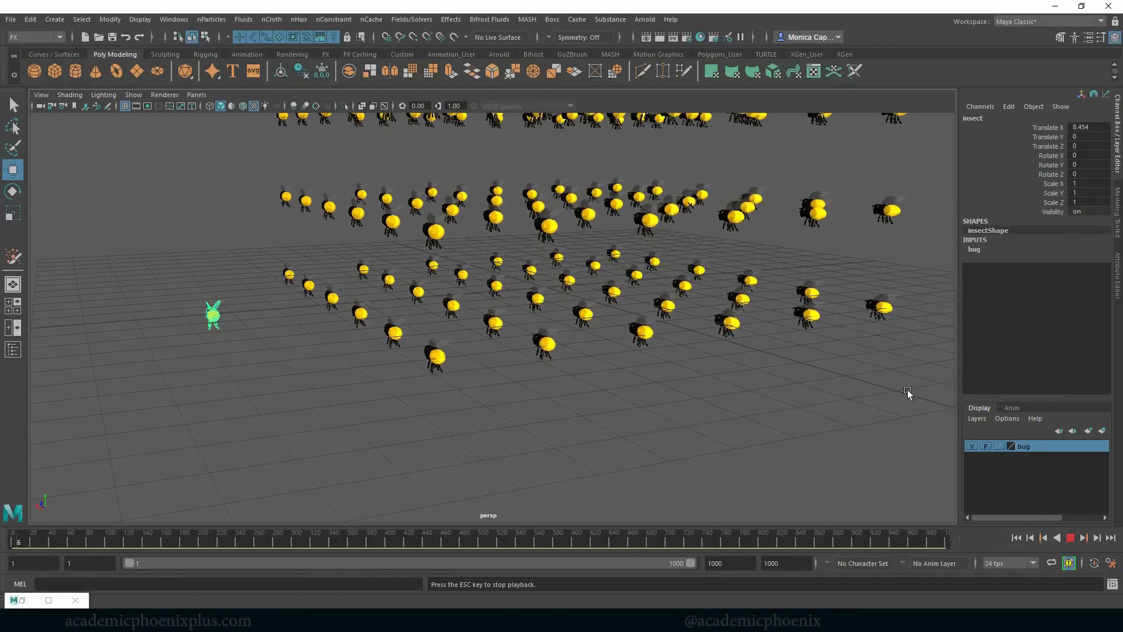
alt+right_drag(730, 336, 577, 308)
alt+drag(576, 308, 647, 396)
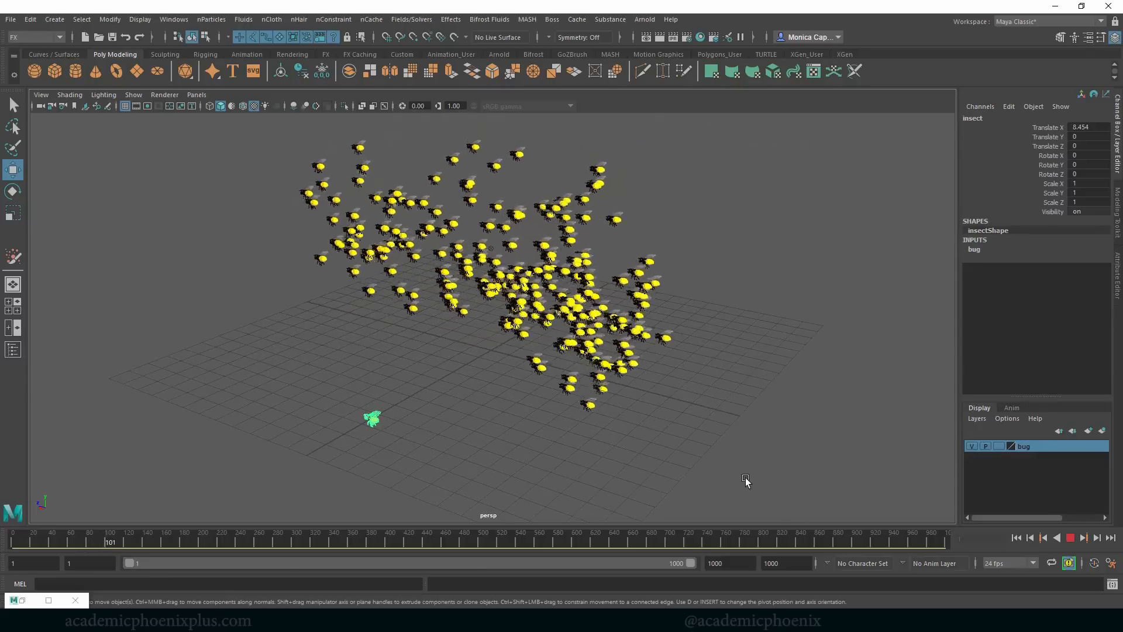
click(1070, 537)
- Scale the original insect uniformly to about 0.515, replay the simulation from the first frame, and stop playback
key(r)
mouse_move(373, 419)
mouse_down()
mouse_move(359, 418)
mouse_move(368, 417)
mouse_up()
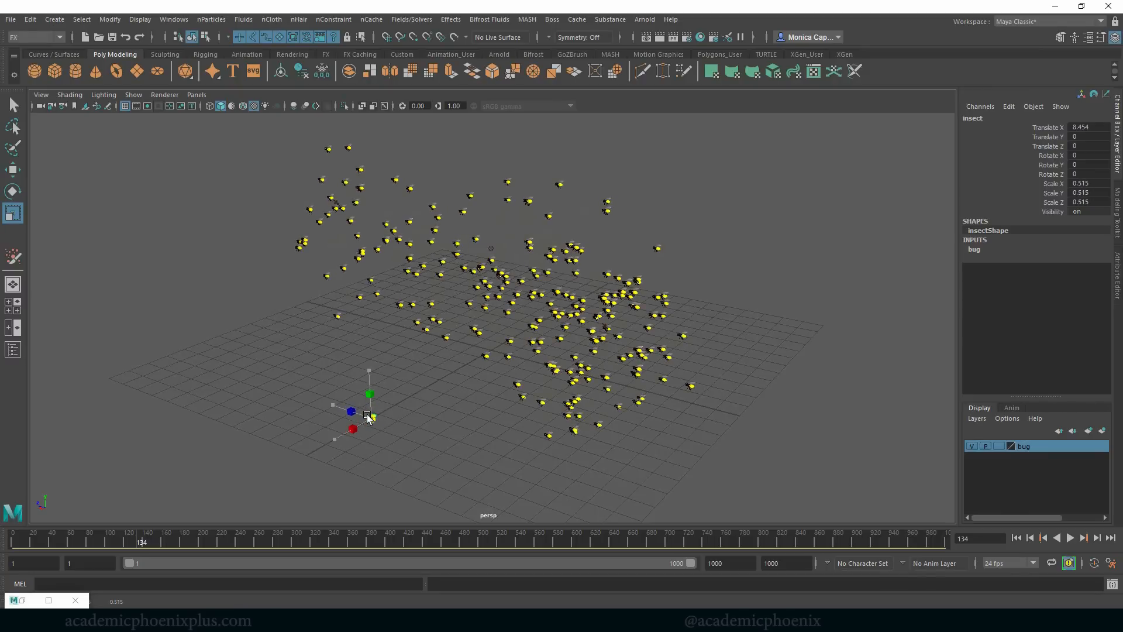
click(1018, 538)
click(1072, 538)
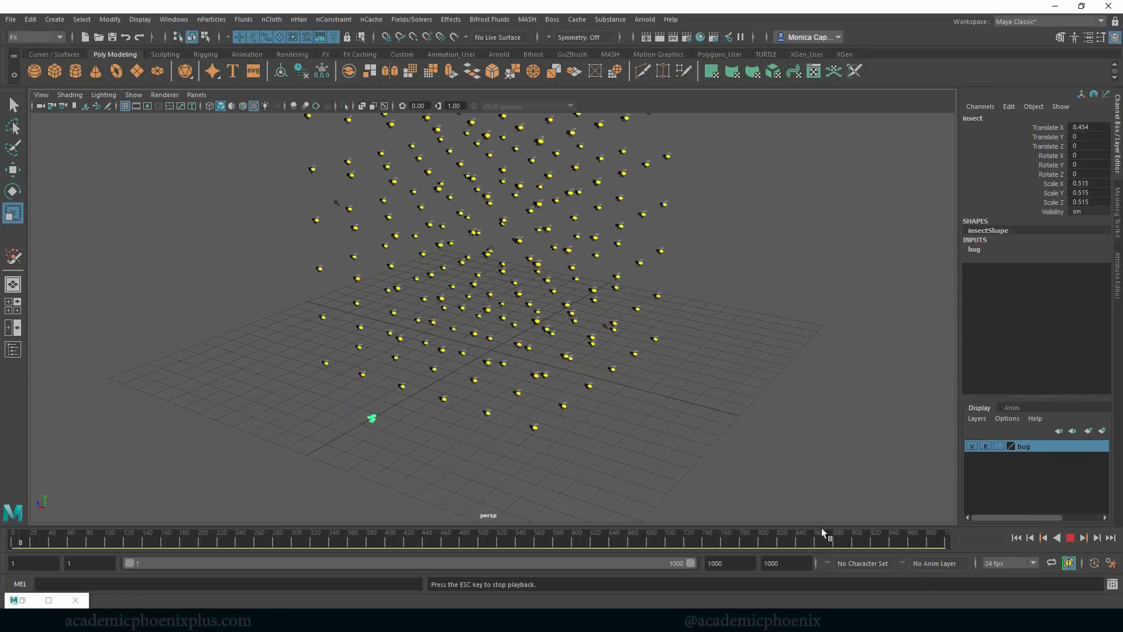
alt+middle_drag(689, 319, 657, 359)
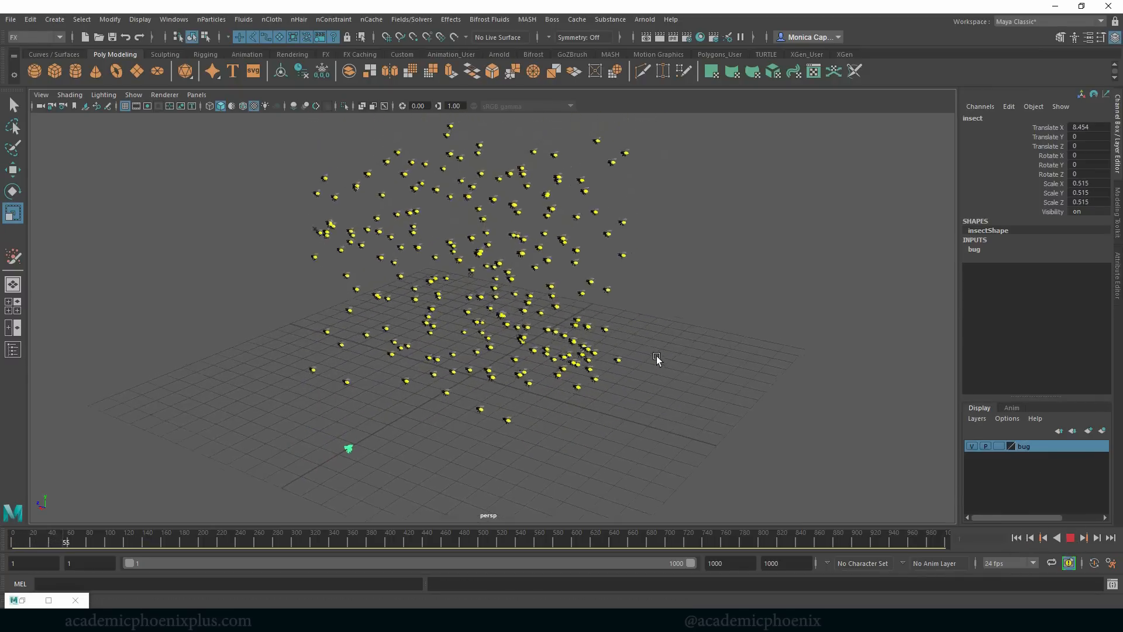
alt+right_drag(657, 358, 803, 364)
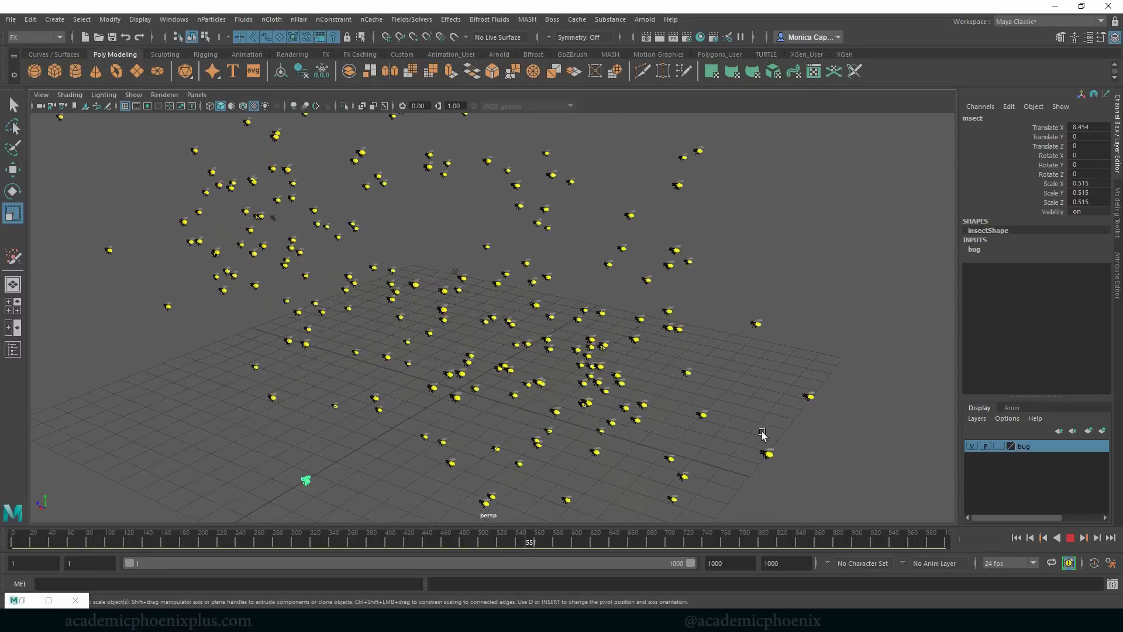
click(1070, 538)
- Set the Instancer's Aim Direction to Velocity for the particle shape and play the simulation from the first frame
drag(543, 315, 544, 316)
key(ctrl+a)
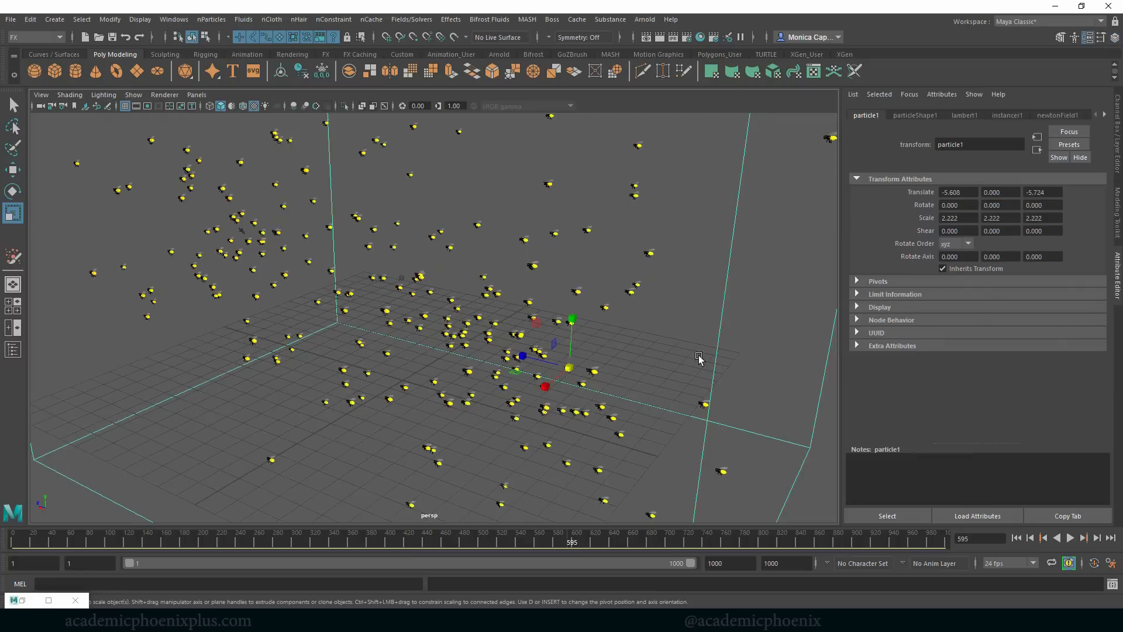
click(916, 115)
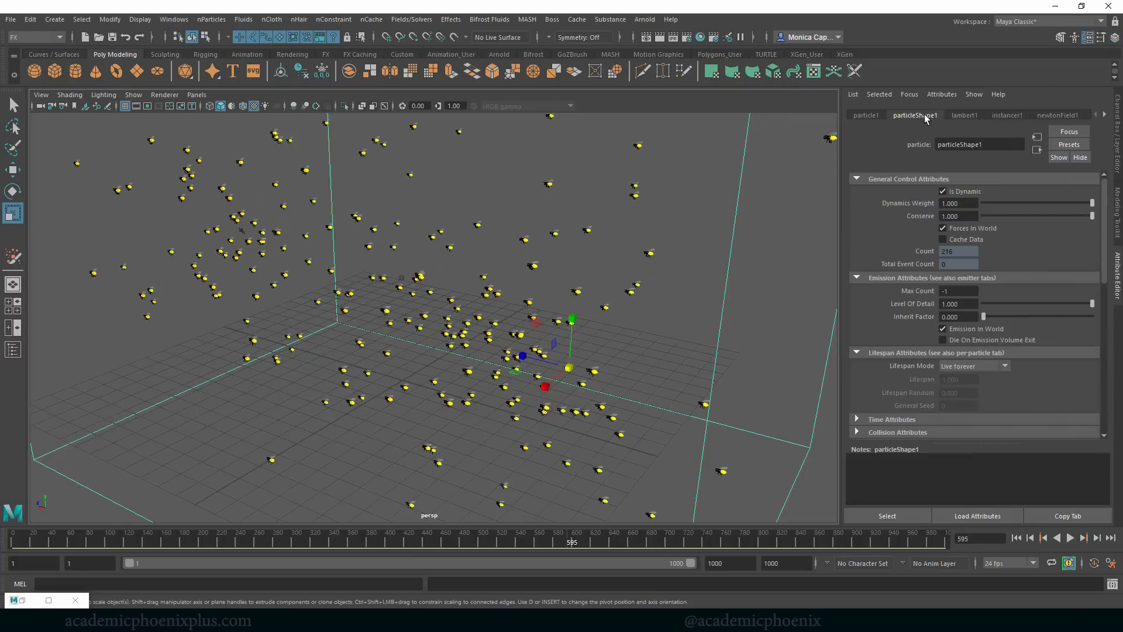
drag(1102, 186, 1089, 261)
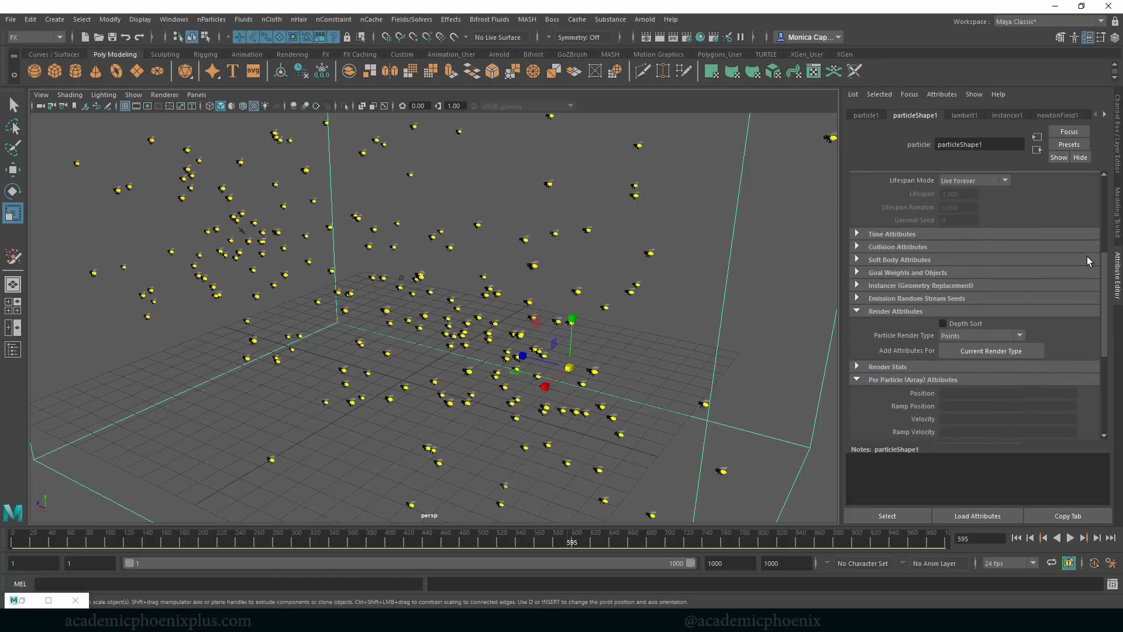
click(893, 286)
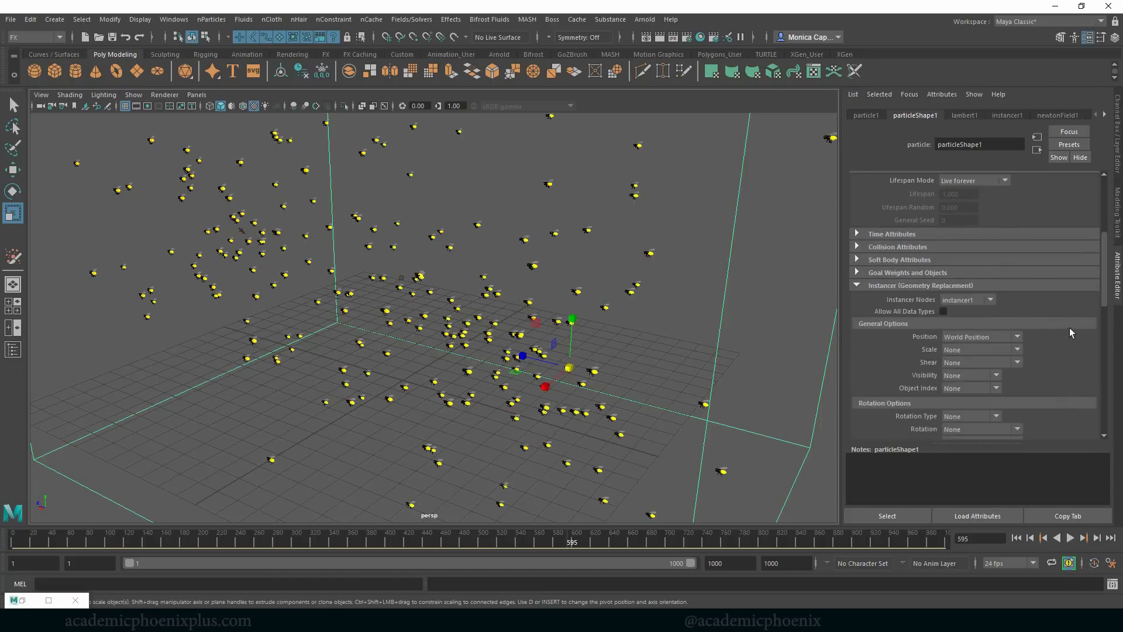
drag(1095, 294, 1096, 330)
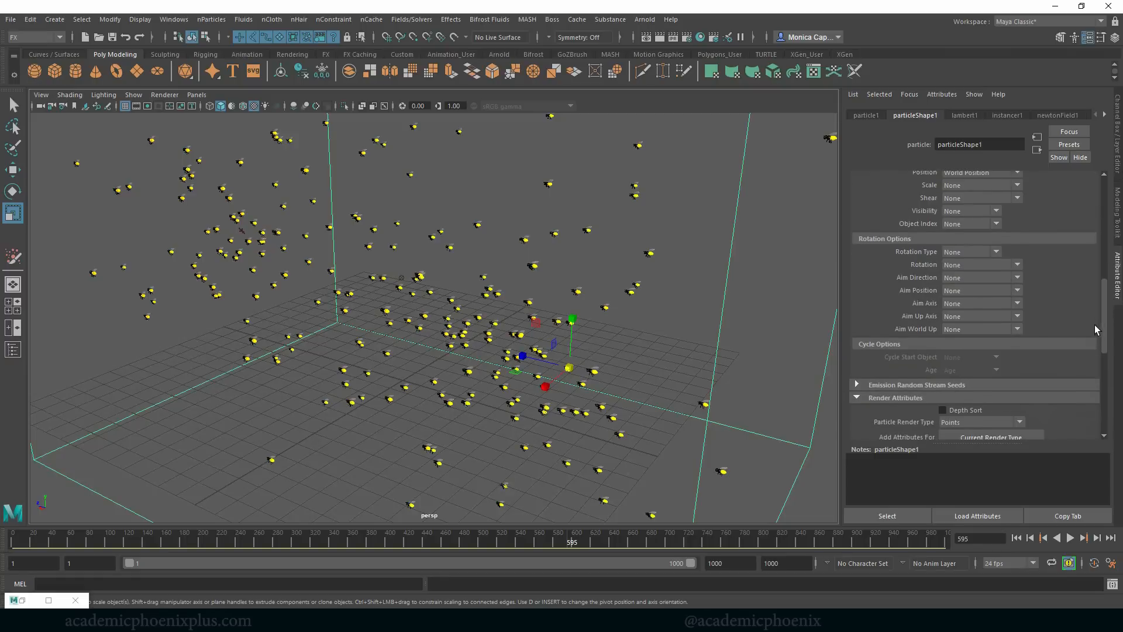
click(964, 278)
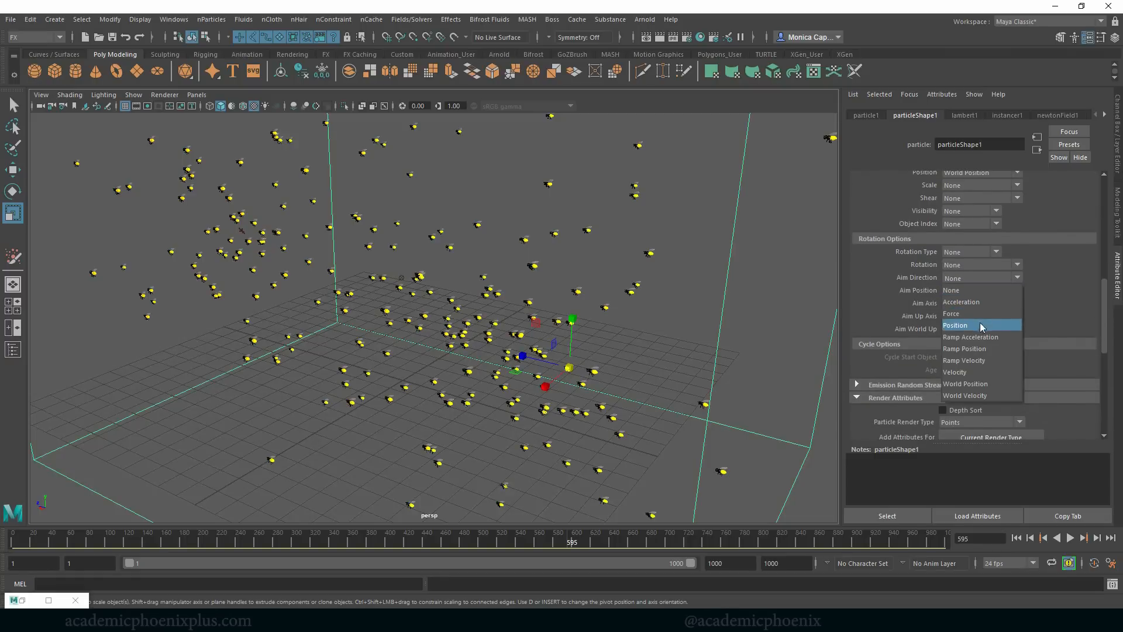
click(962, 375)
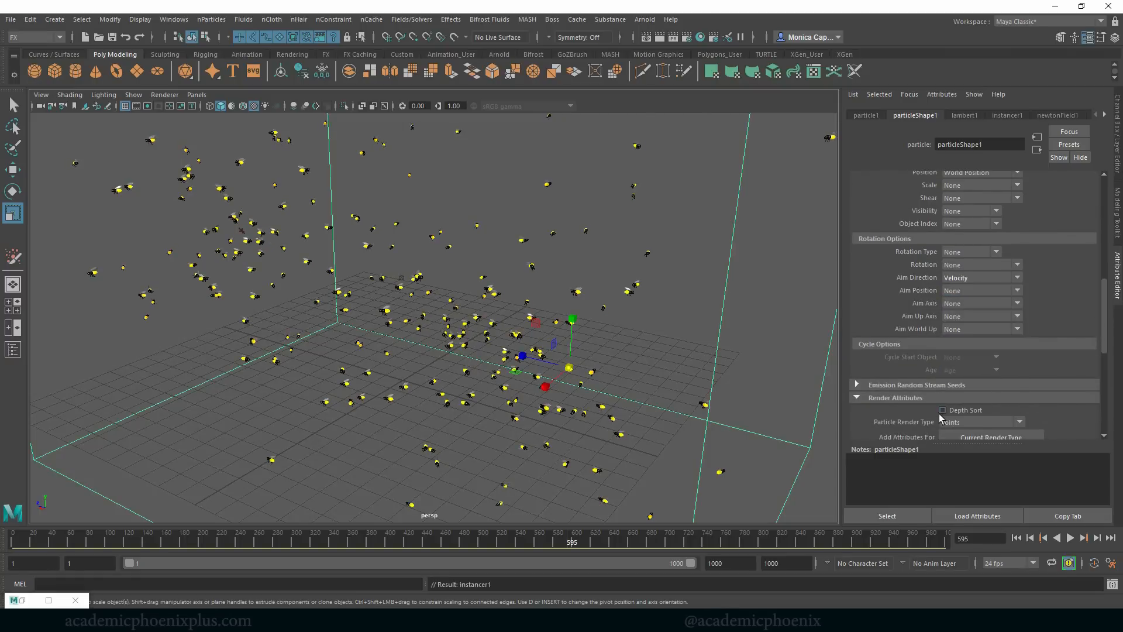
click(1021, 538)
click(1069, 538)
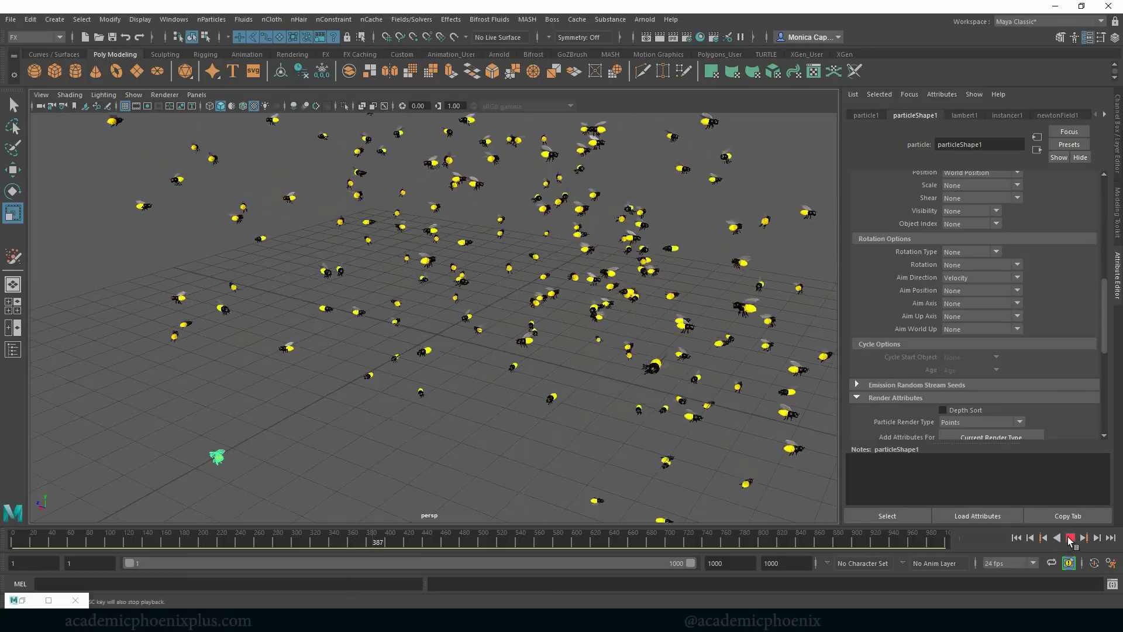
- Rotate the original insect about -91 degrees on Y at the first frame and play the simulation
click(1029, 538)
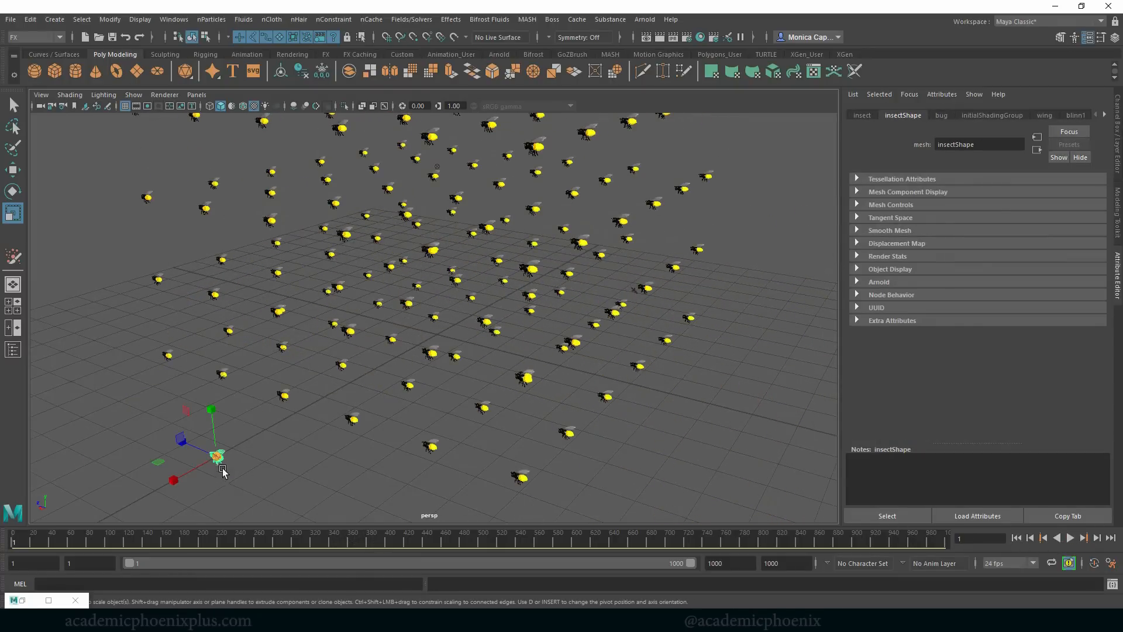
key(e)
drag(231, 482, 158, 480)
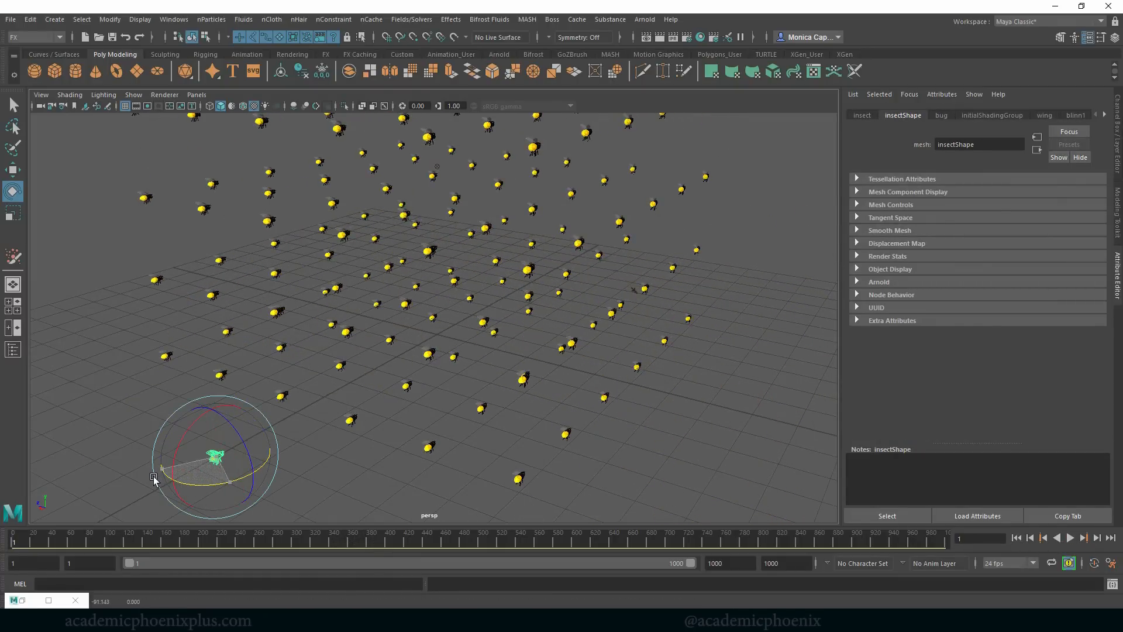
click(1072, 538)
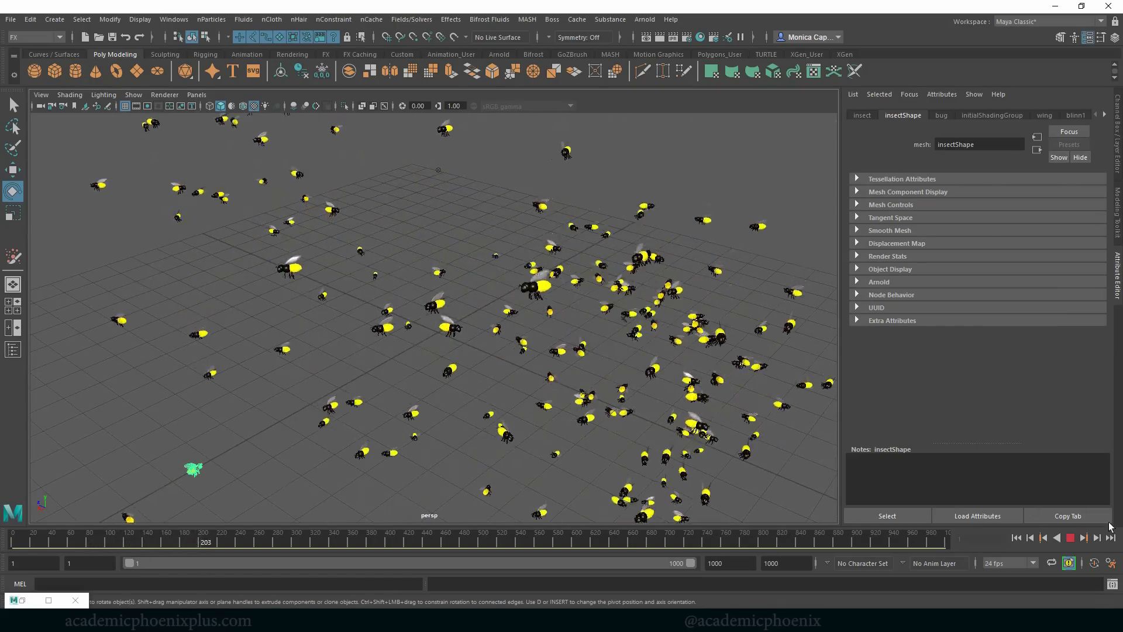
- Stop playback, return to the first frame, undo the last Y rotation of the original insect and clear the selection
click(1070, 537)
click(1016, 537)
alt+middle_drag(351, 390, 437, 349)
key(ctrl+z)
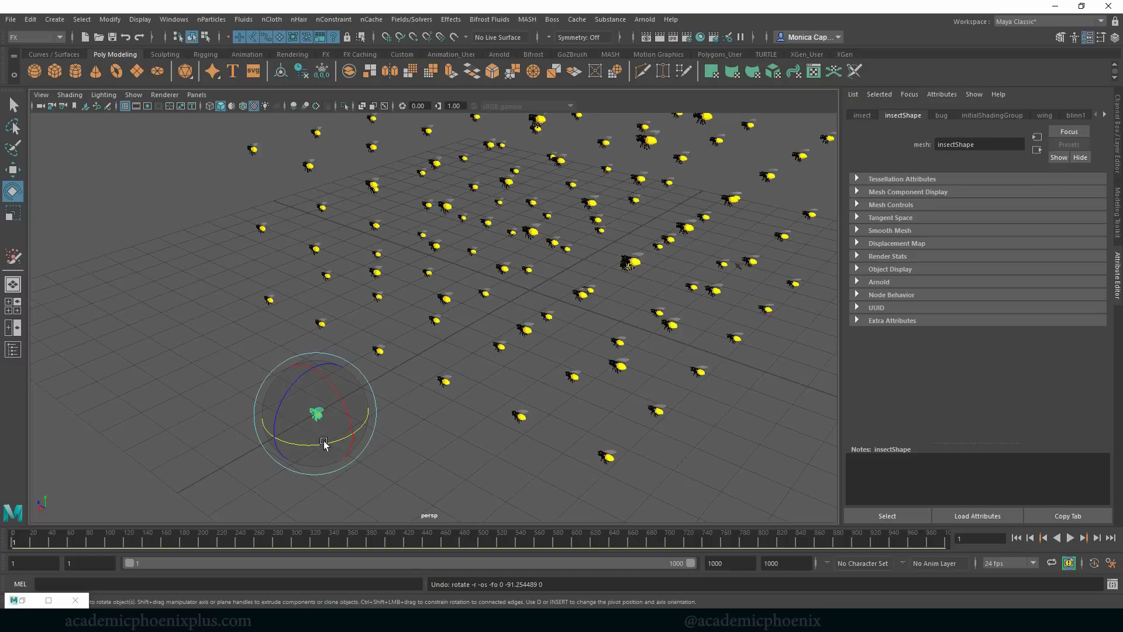
click(396, 448)
click(318, 418)
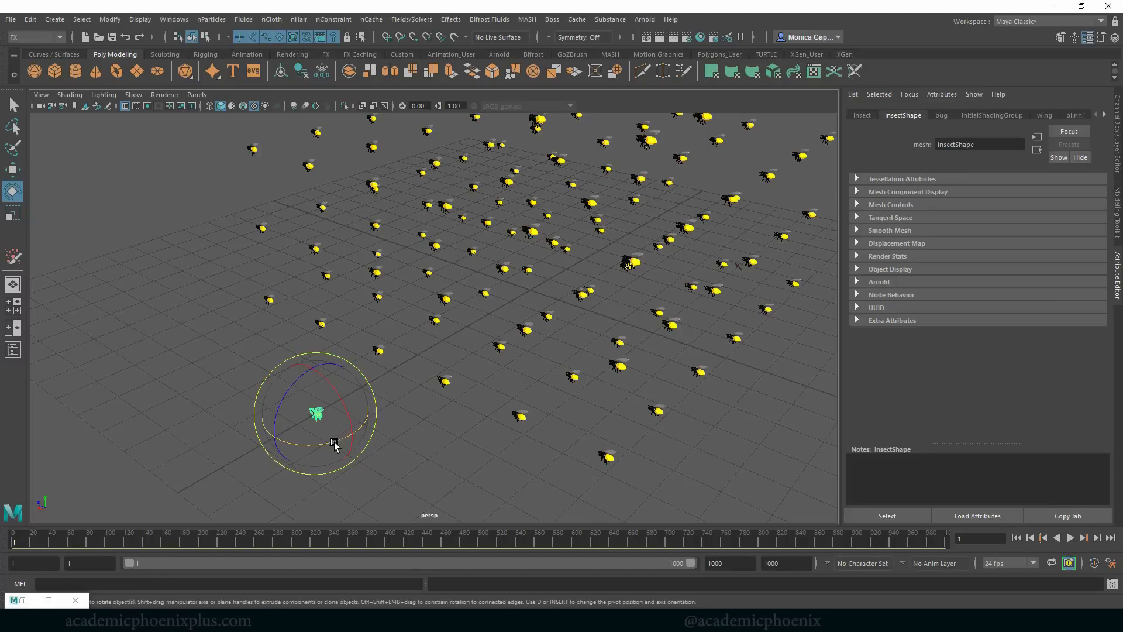
click(303, 408)
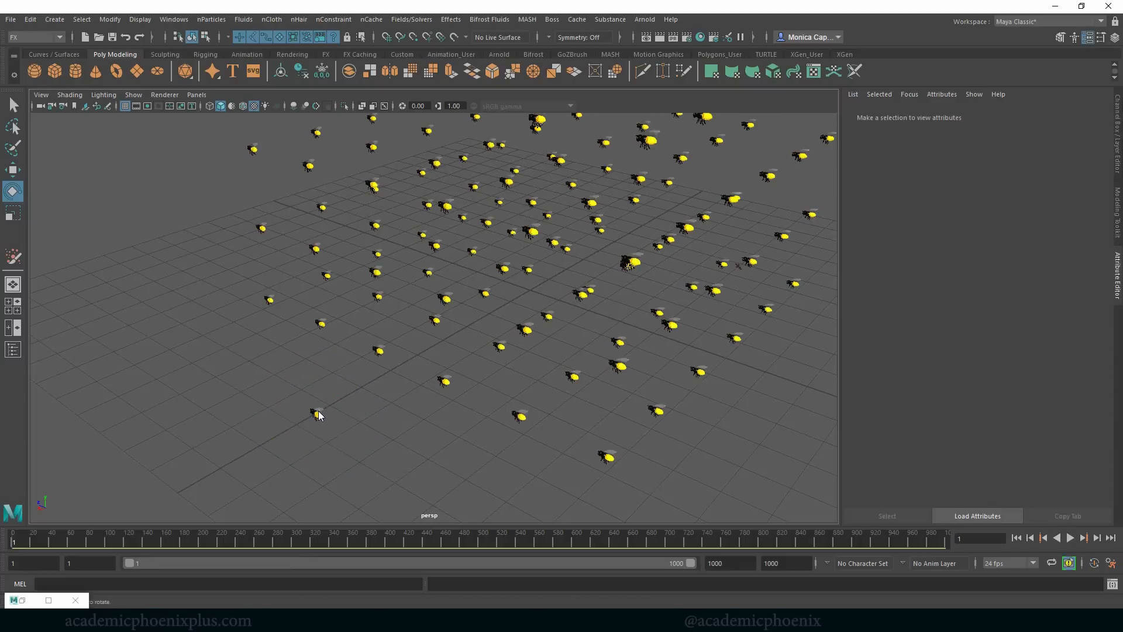
- Rotate all vertices of the original insect roughly a quarter turn on Y, and return the mesh to object mode with nothing selected
right_drag(319, 415, 305, 342)
right_drag(266, 263, 266, 264)
drag(269, 384, 359, 467)
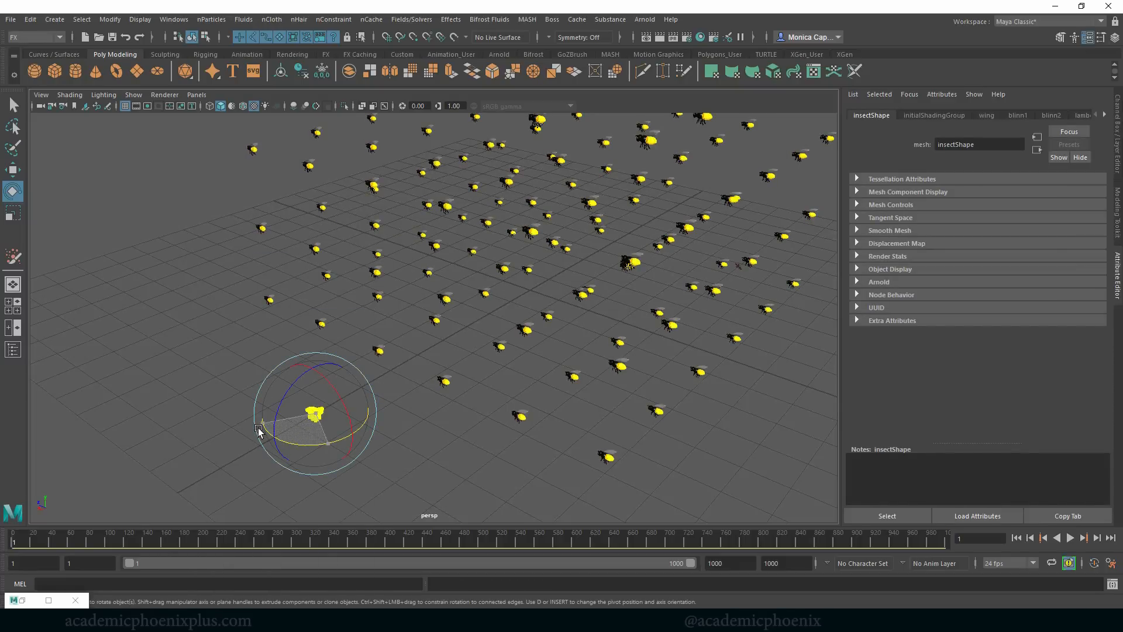
alt+right_drag(403, 389, 649, 360)
alt+middle_drag(401, 366, 495, 265)
alt+drag(474, 352, 590, 331)
alt+middle_drag(615, 310, 519, 468)
alt+right_drag(597, 332, 507, 343)
right_click(455, 406)
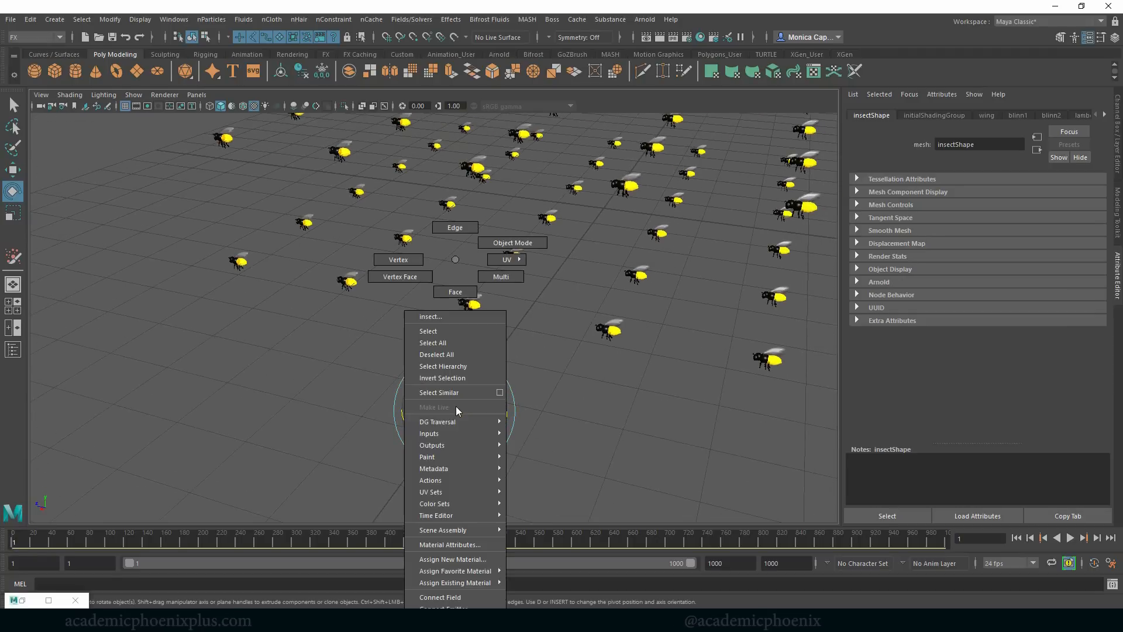
right_drag(536, 242, 538, 242)
click(580, 376)
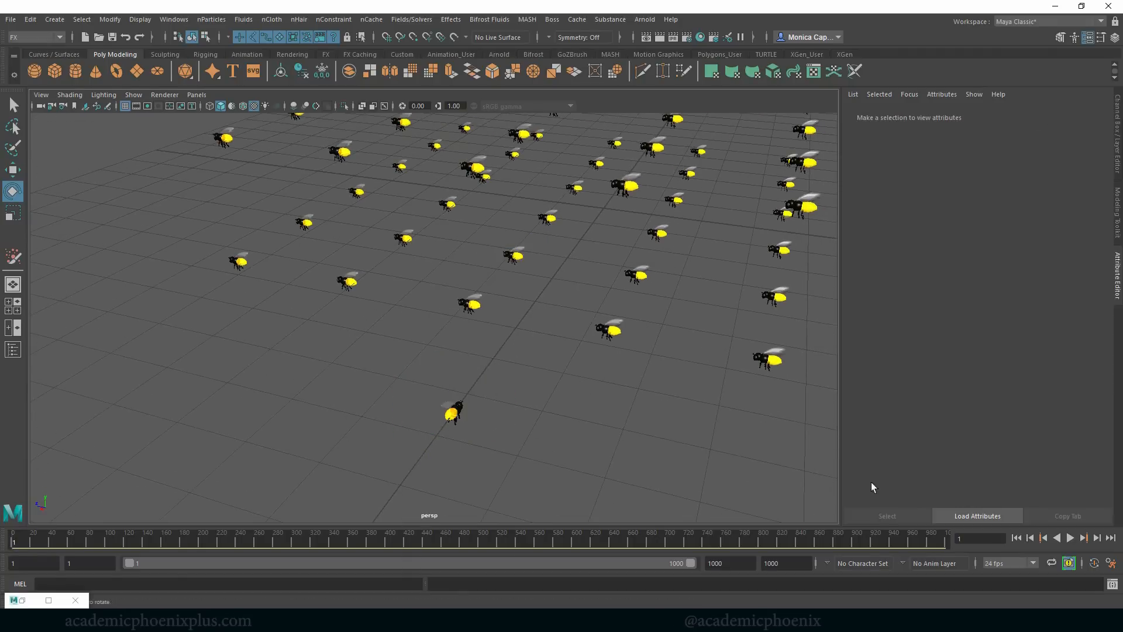
- Play the simulation from the first frame to check which way the instanced insects face as they fly
click(1020, 536)
alt+right_drag(626, 369, 532, 377)
alt+middle_drag(609, 373, 557, 418)
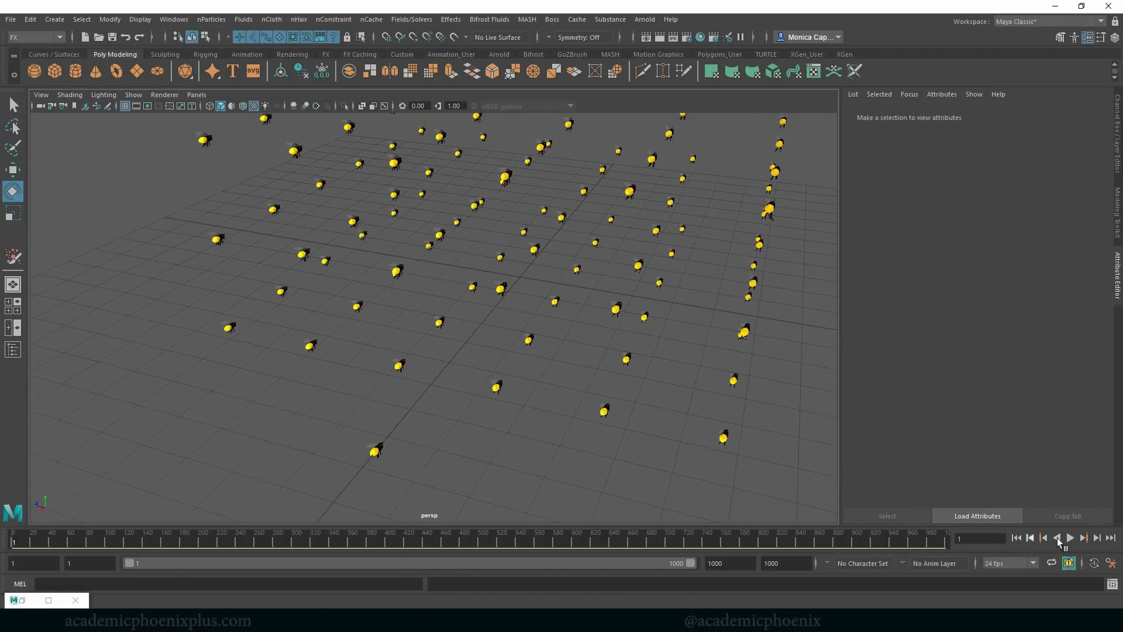
click(1072, 537)
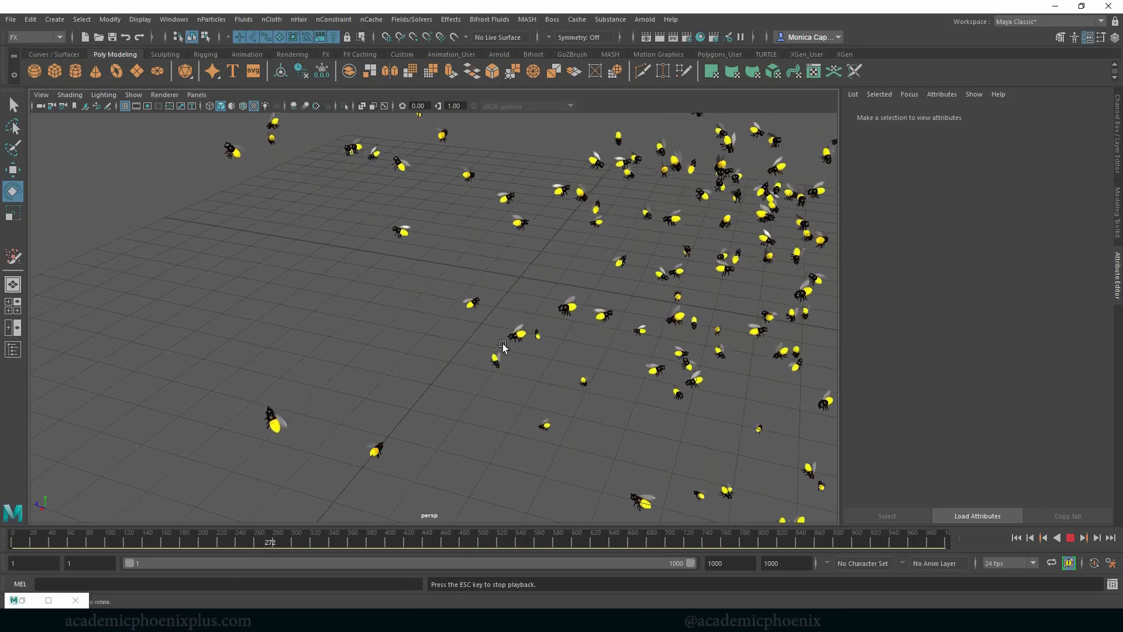
- Select the original insect, stop playback and display its transform channels to check the rotation values
key(w)
click(377, 452)
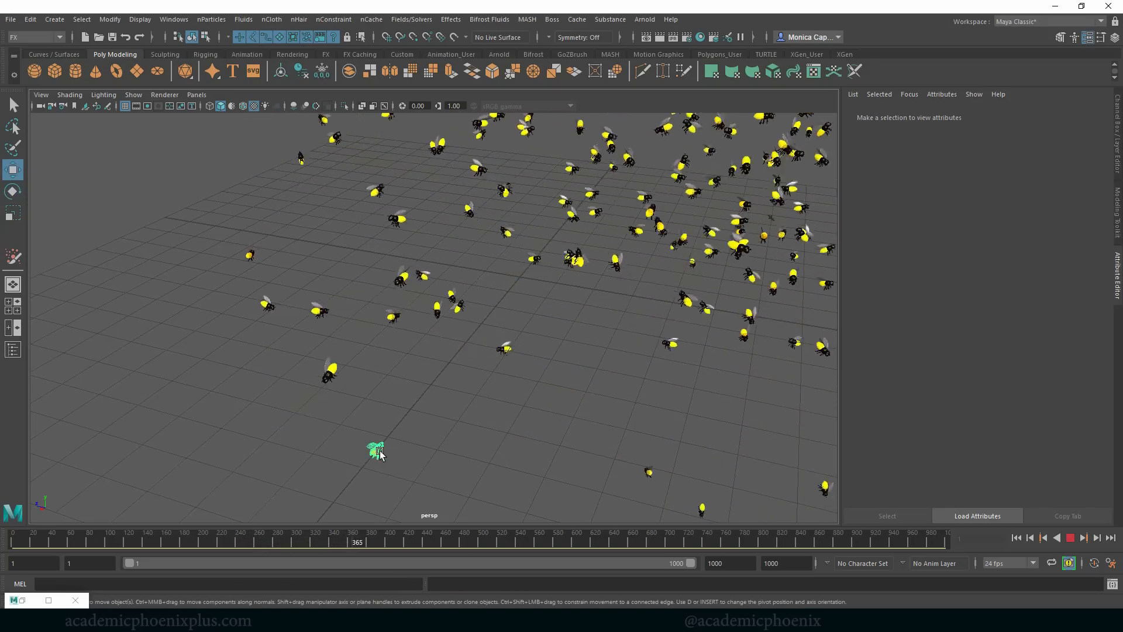
click(1071, 537)
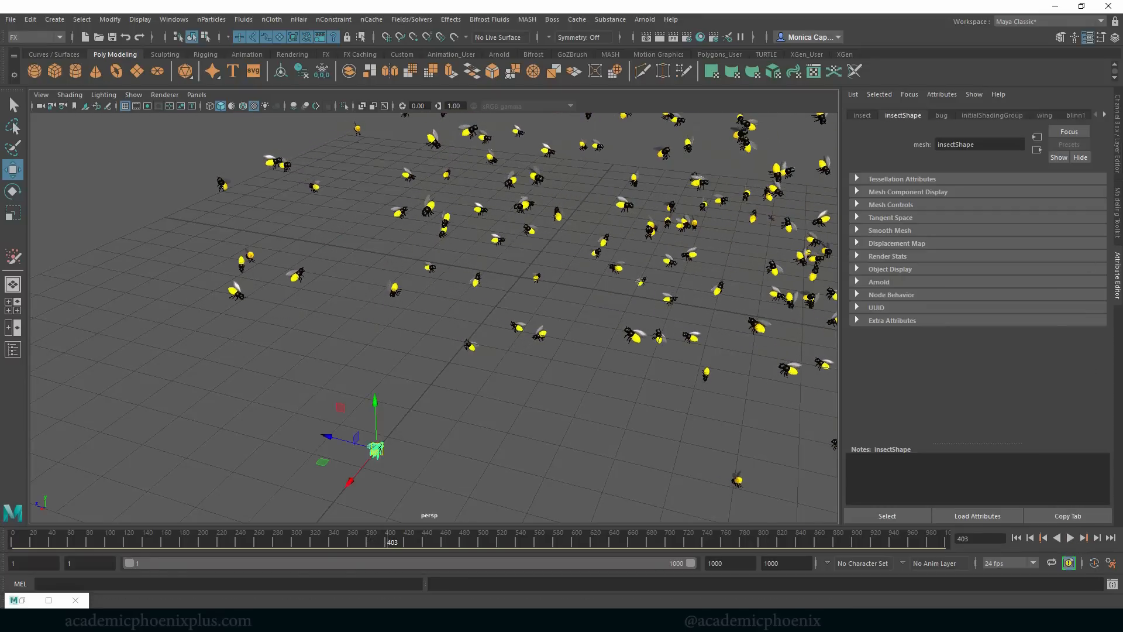
click(1118, 146)
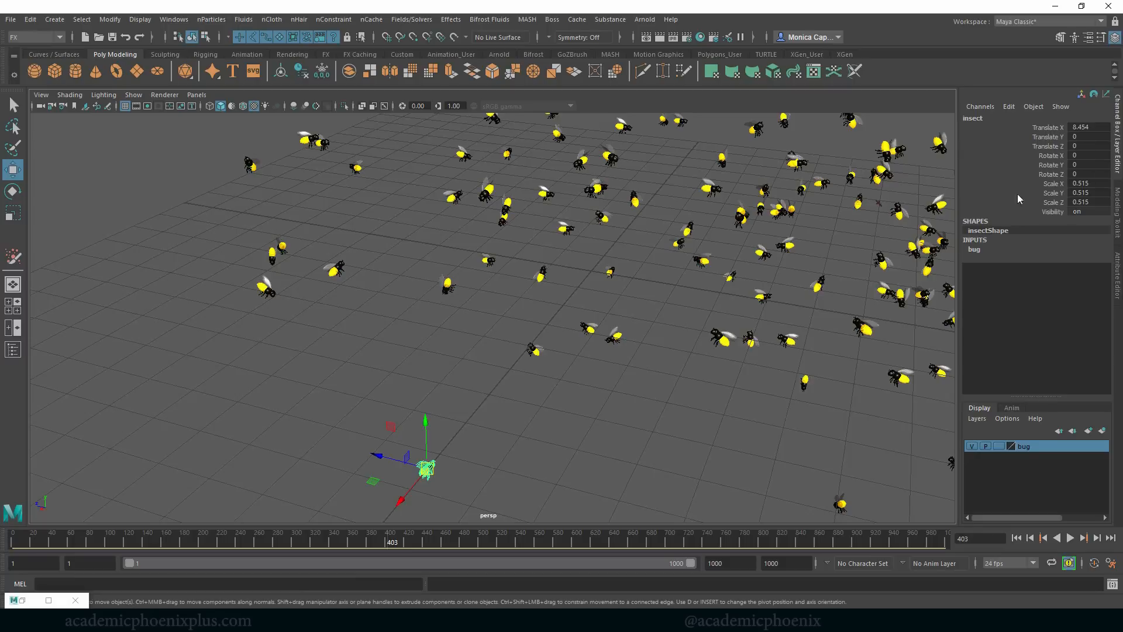
- Rotate all of the original insect's vertices on Y until it faces along positive X, return to object mode and replay from the first frame
right_drag(429, 468, 365, 262)
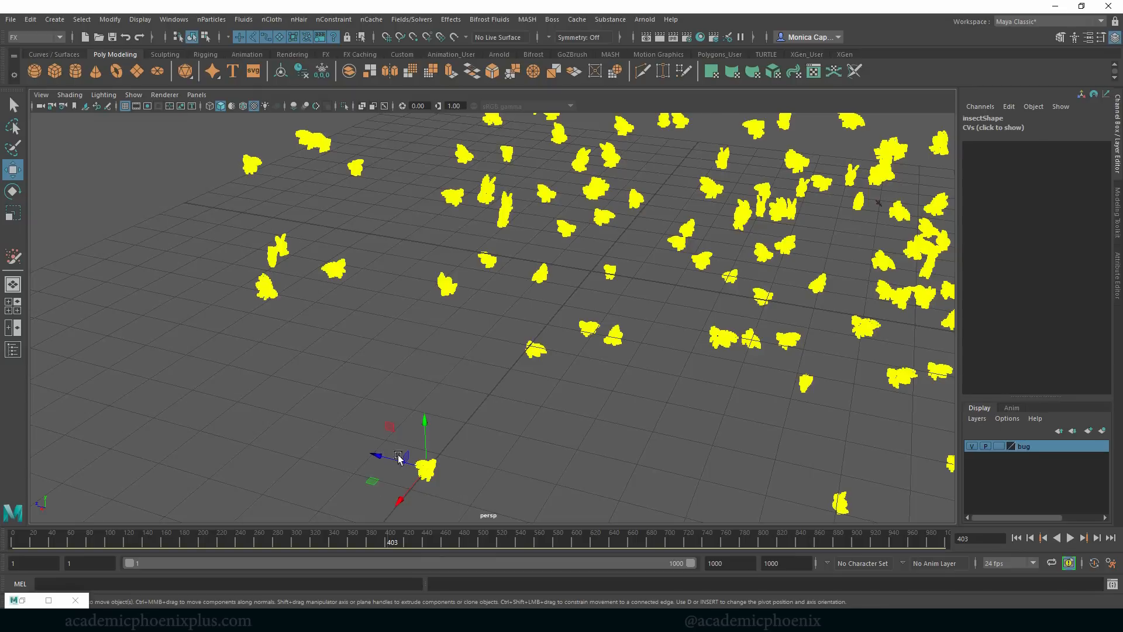
key(e)
drag(439, 501, 466, 485)
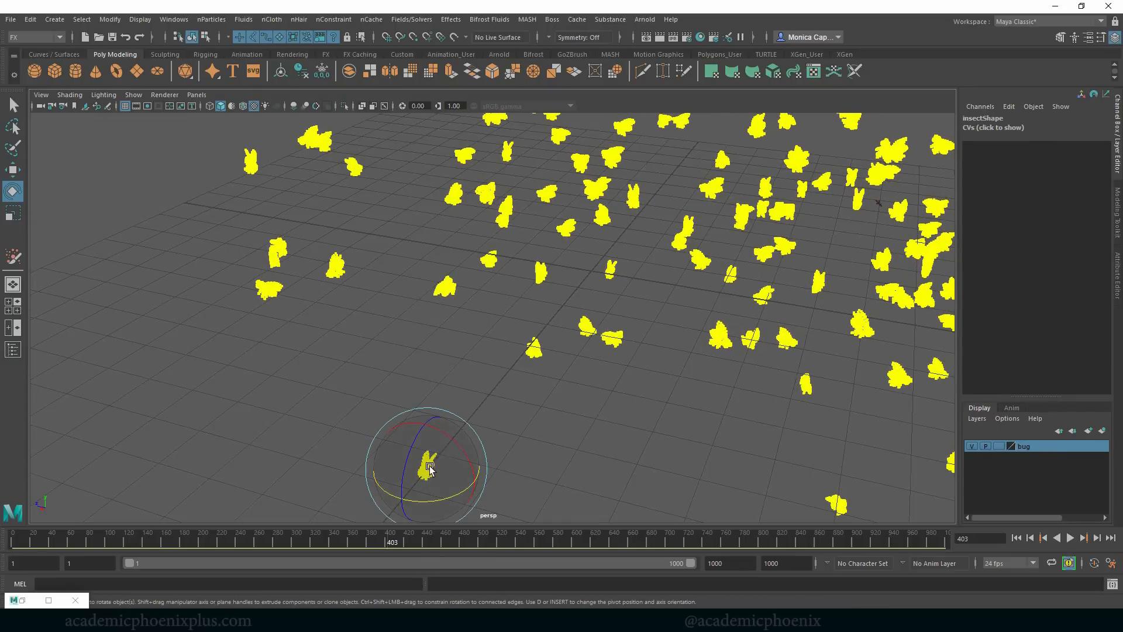
right_drag(428, 464, 474, 243)
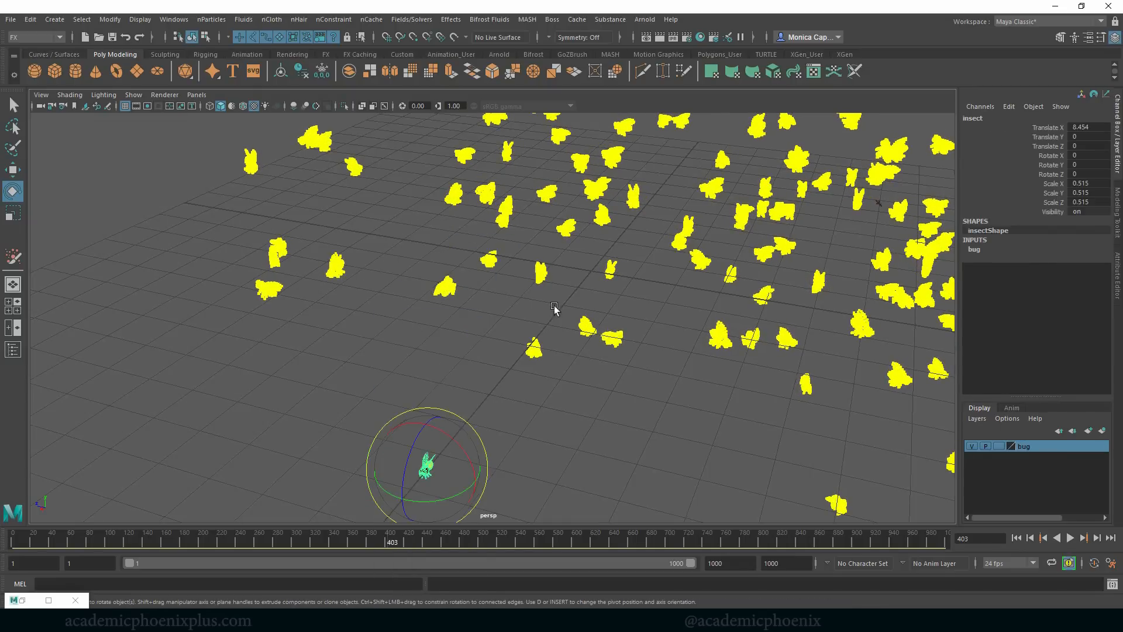
click(672, 450)
click(1017, 539)
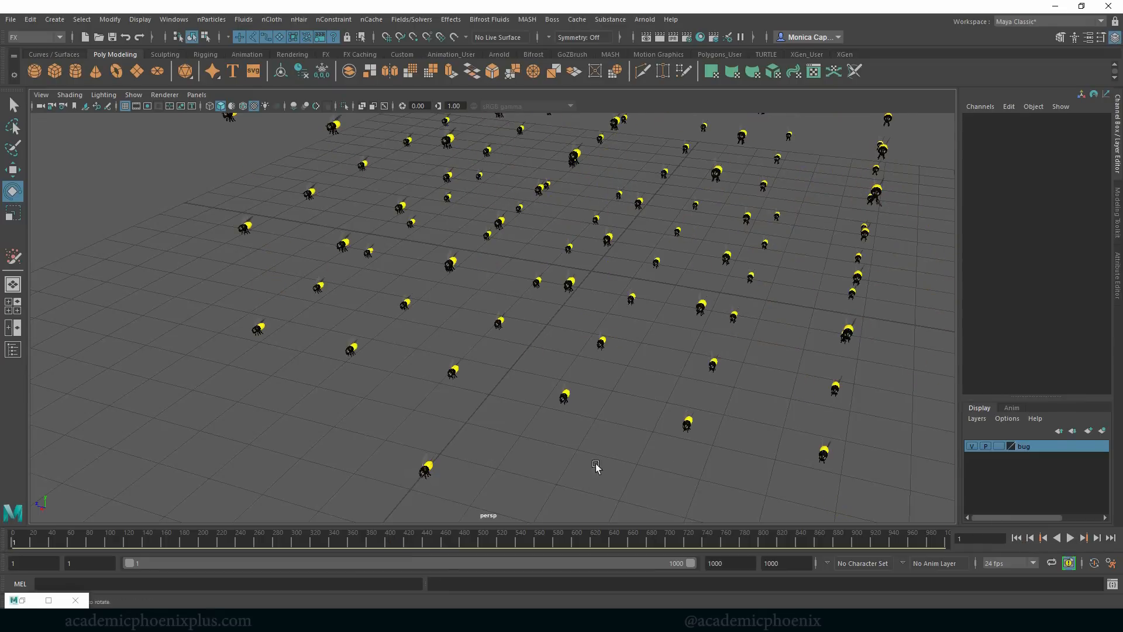
click(1070, 538)
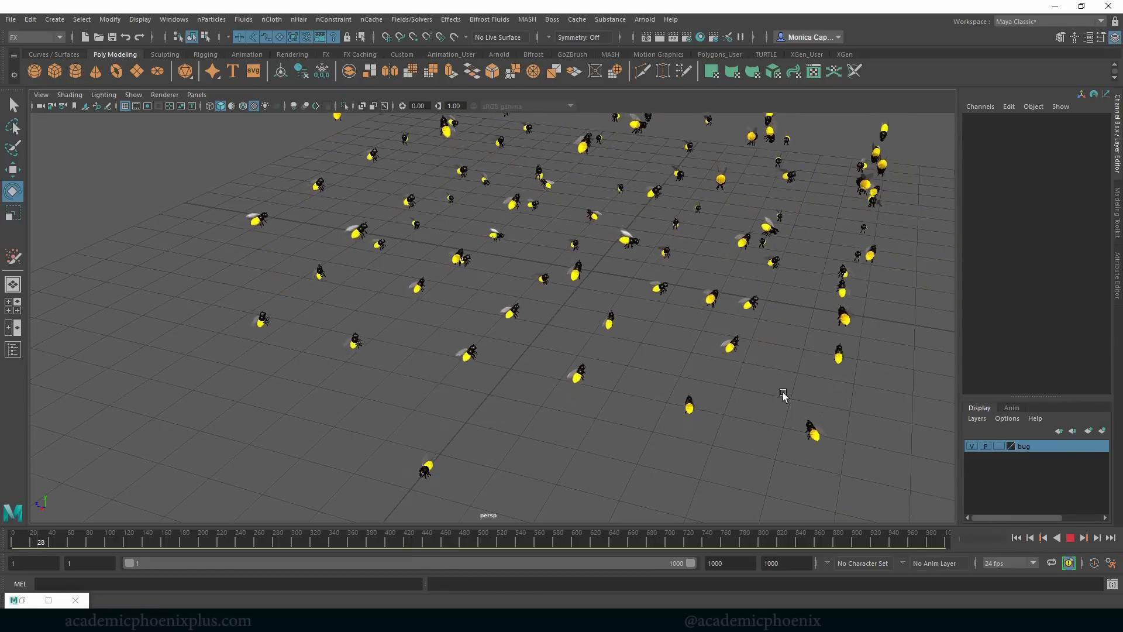